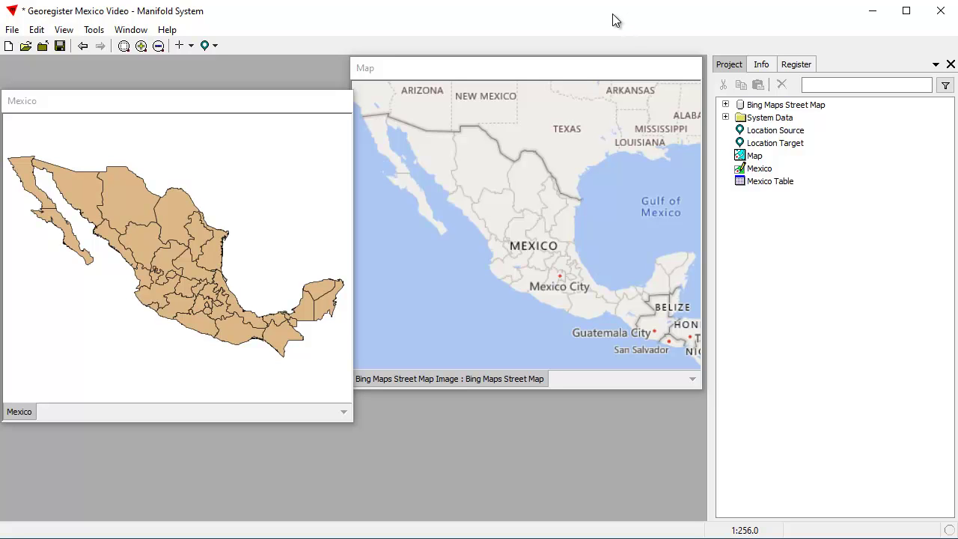
- Inspect the Mexico drawing's component details, then return to the project component list
left_click(283, 108)
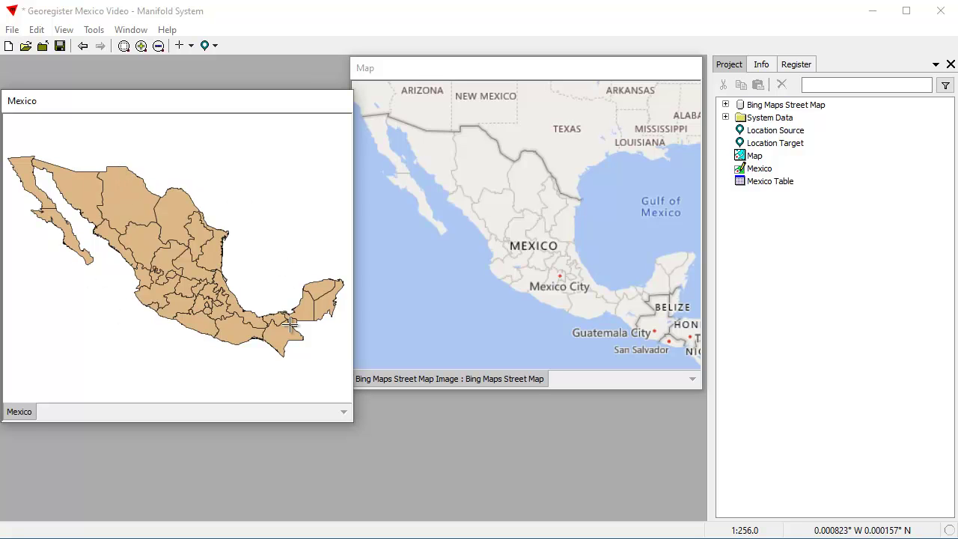
left_click(761, 64)
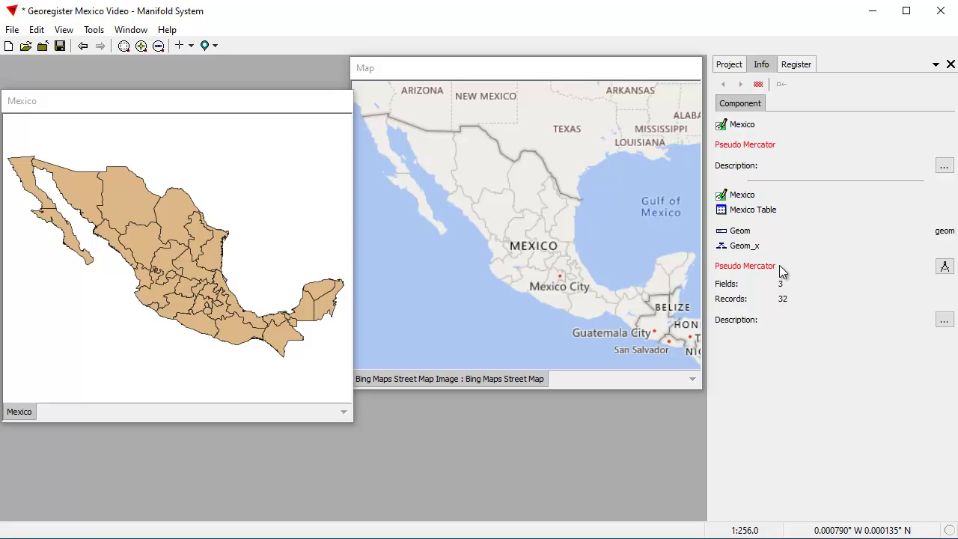
left_click(730, 66)
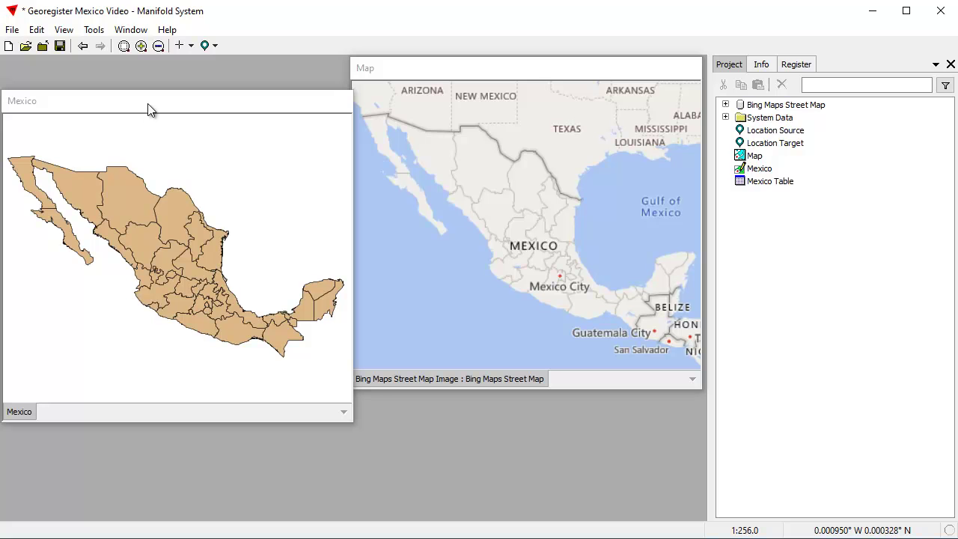
- Alternate between the Mexico drawing and Bing street map windows, then open the edit-mode list
left_click(149, 110)
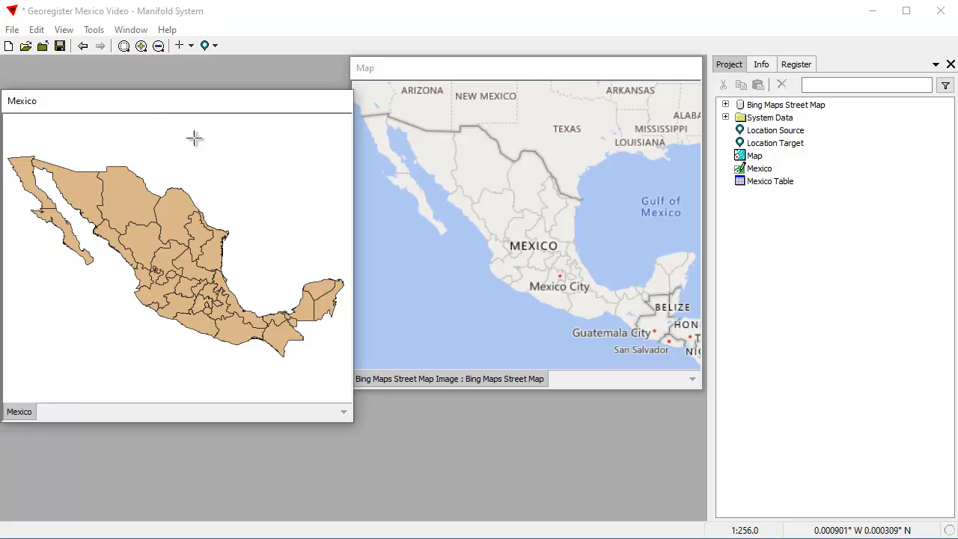
left_click(438, 67)
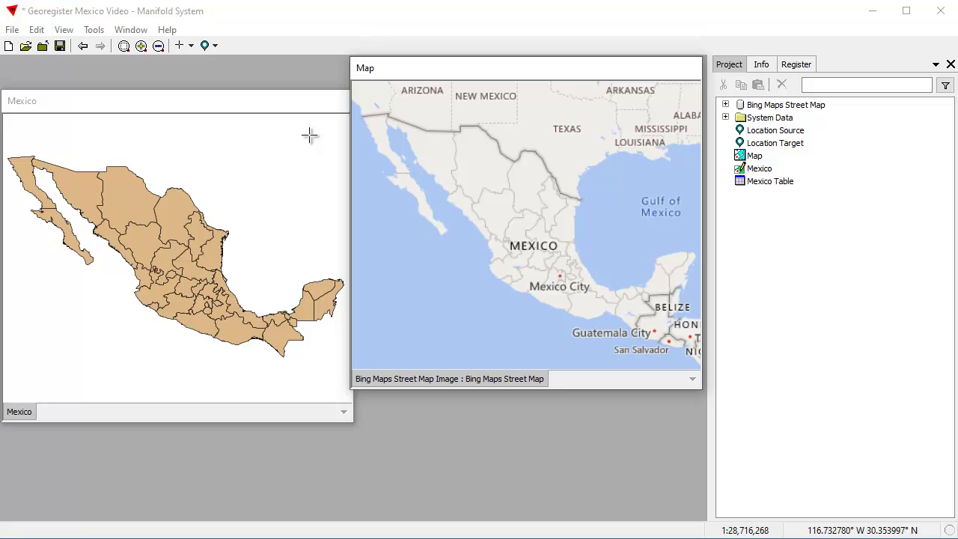
left_click(267, 99)
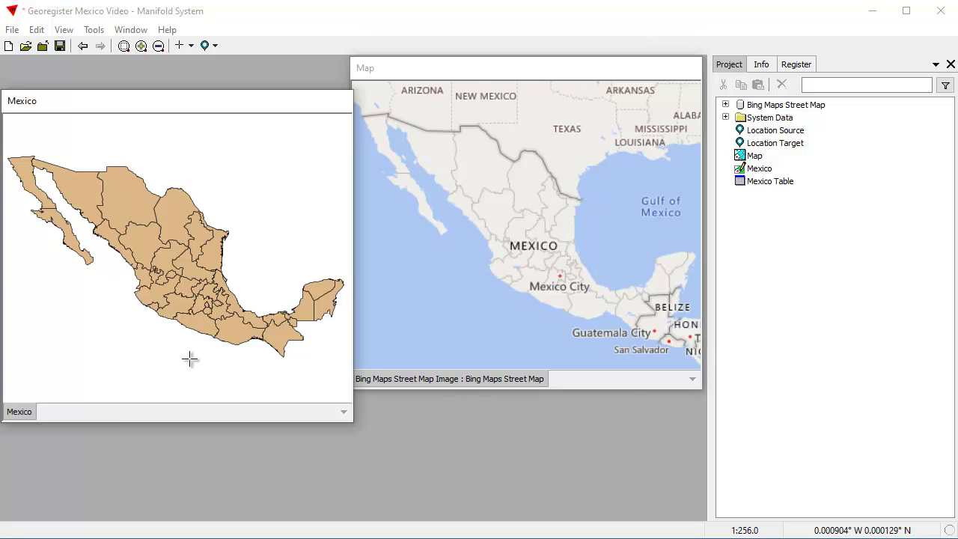
left_click(507, 73)
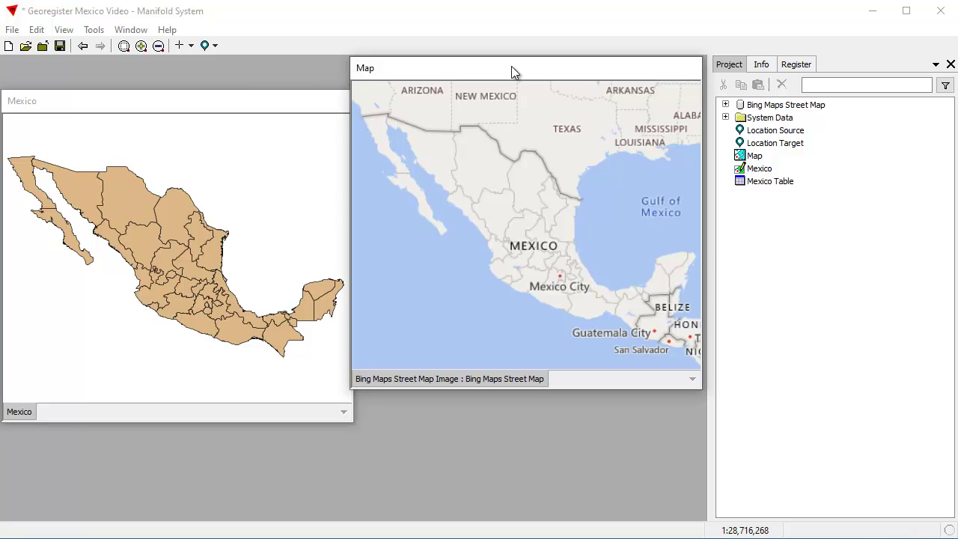
left_click(230, 110)
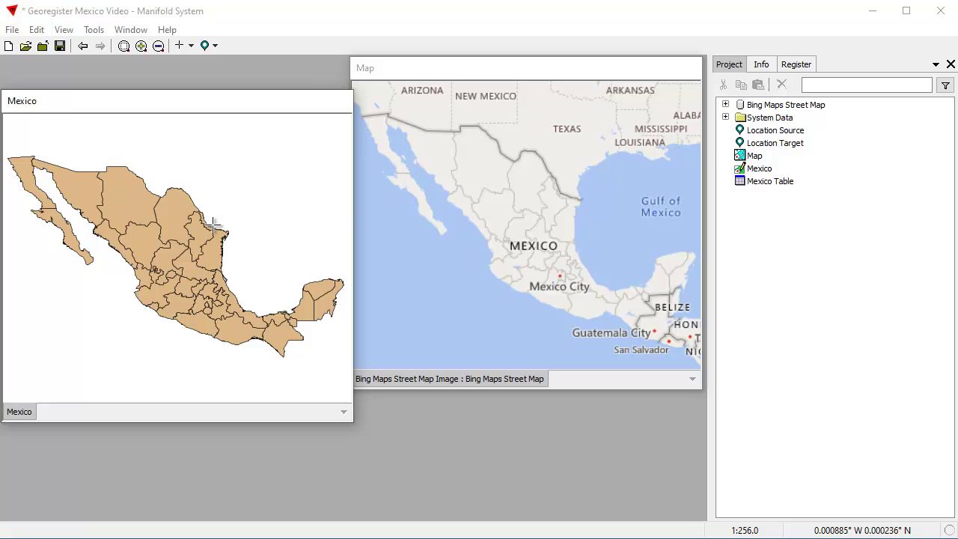
left_click(442, 68)
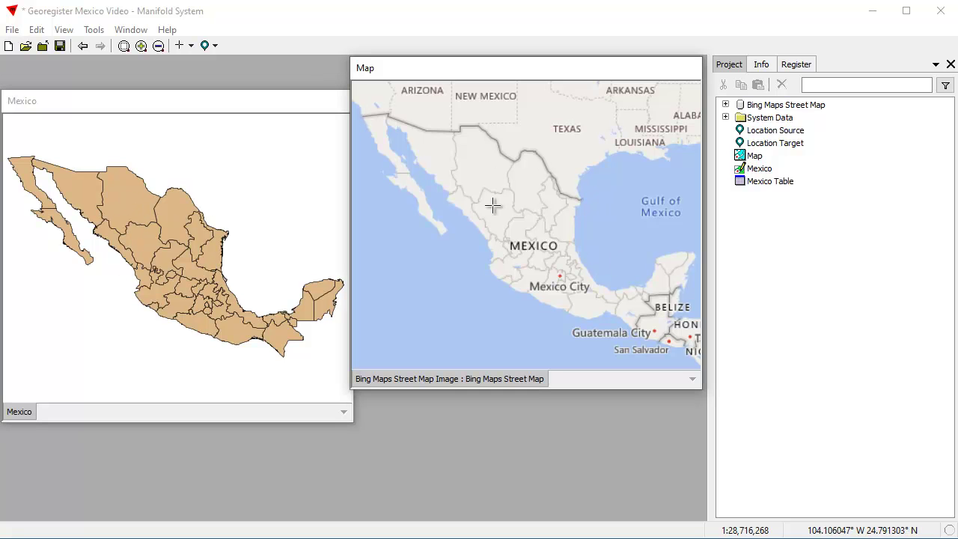
left_click(275, 105)
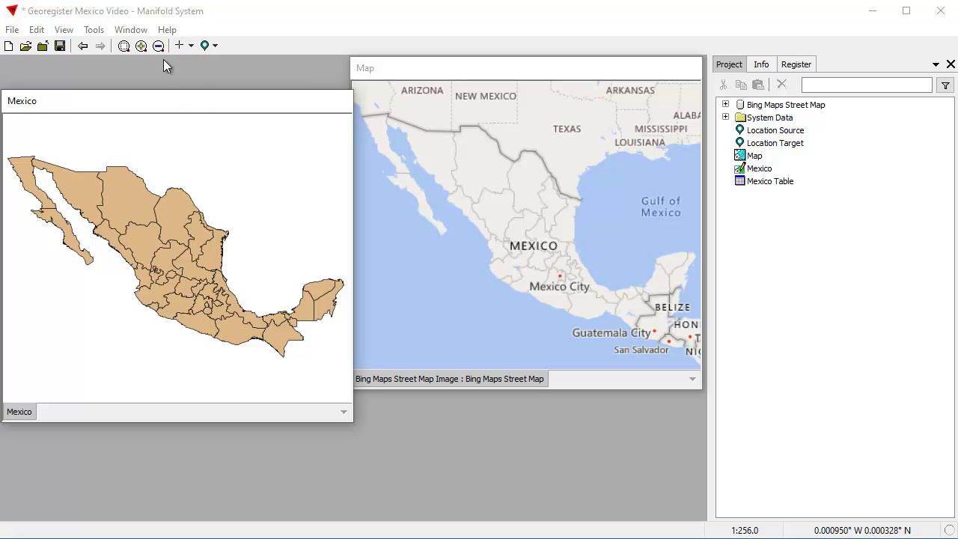
left_click(192, 47)
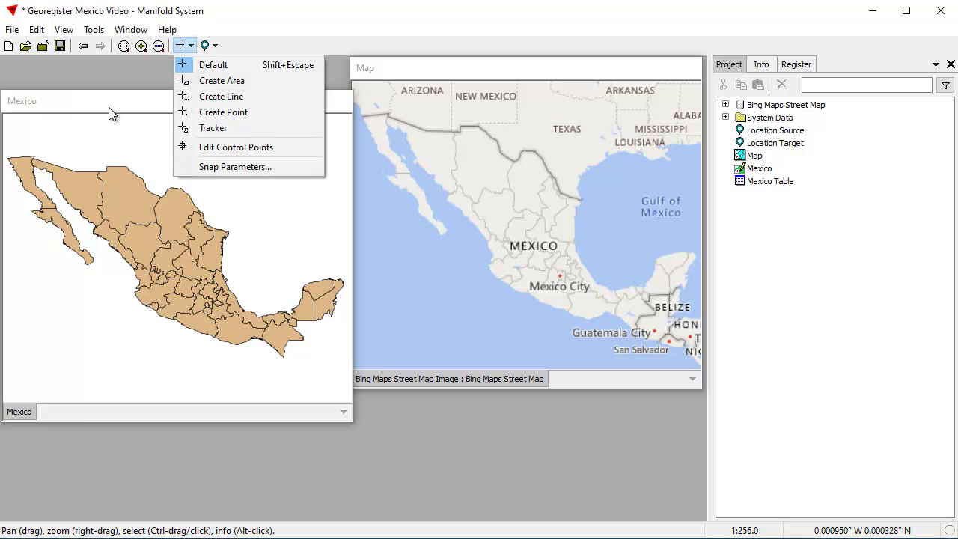
- In Edit Control Points mode, mark Mexico's northwest tip and a point near its southern tip
left_click(217, 148)
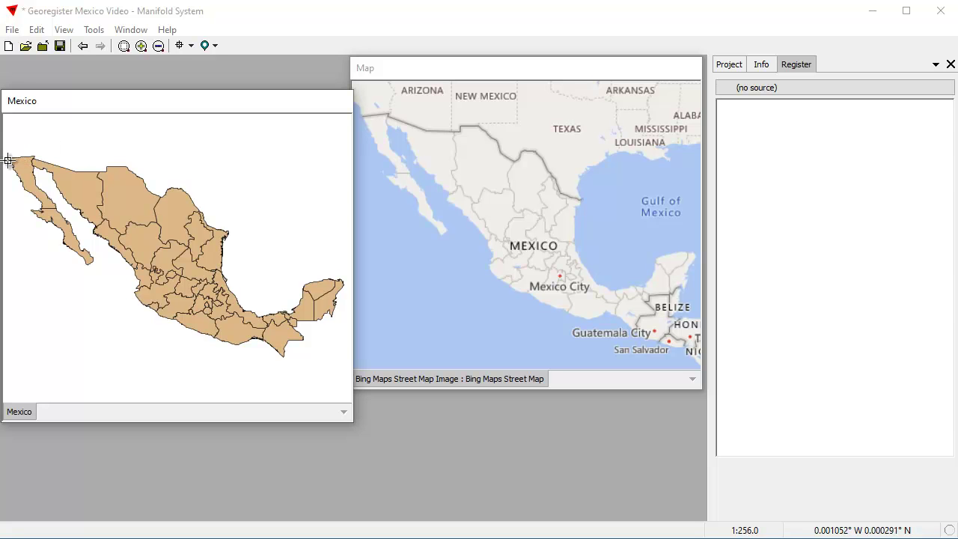
left_click(9, 158)
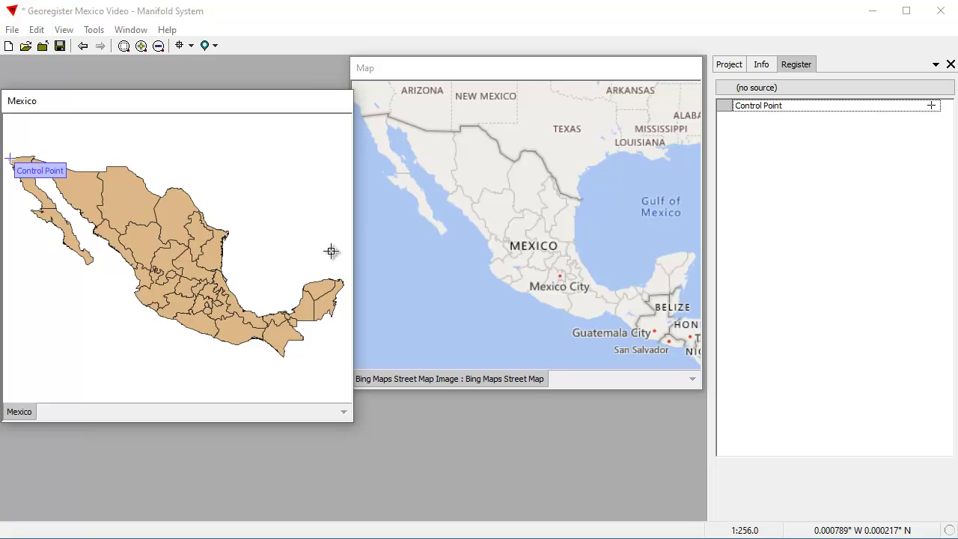
left_click(292, 359)
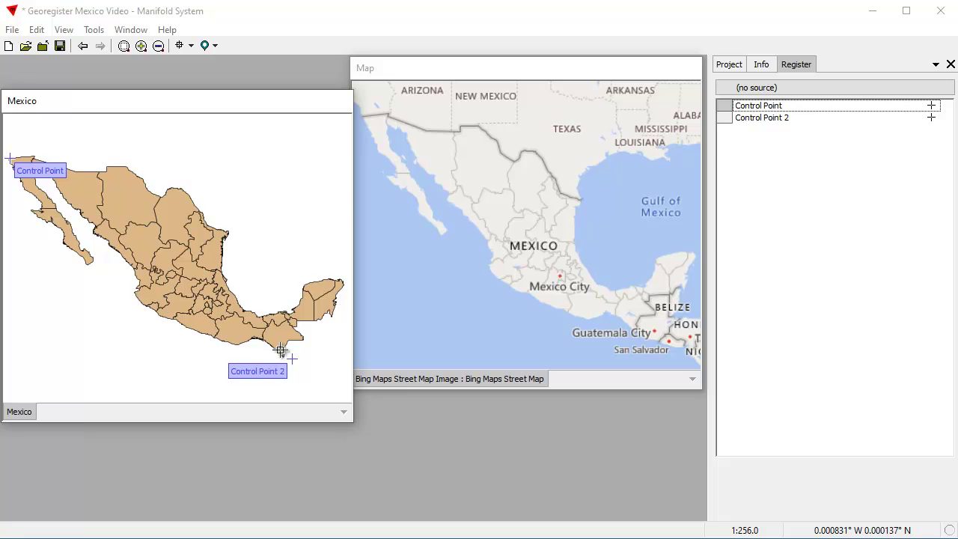
- Zoom in, delete the misplaced Control Point 2 and re-place it on Baja California's southern tip
left_click_drag(272, 350, 304, 374)
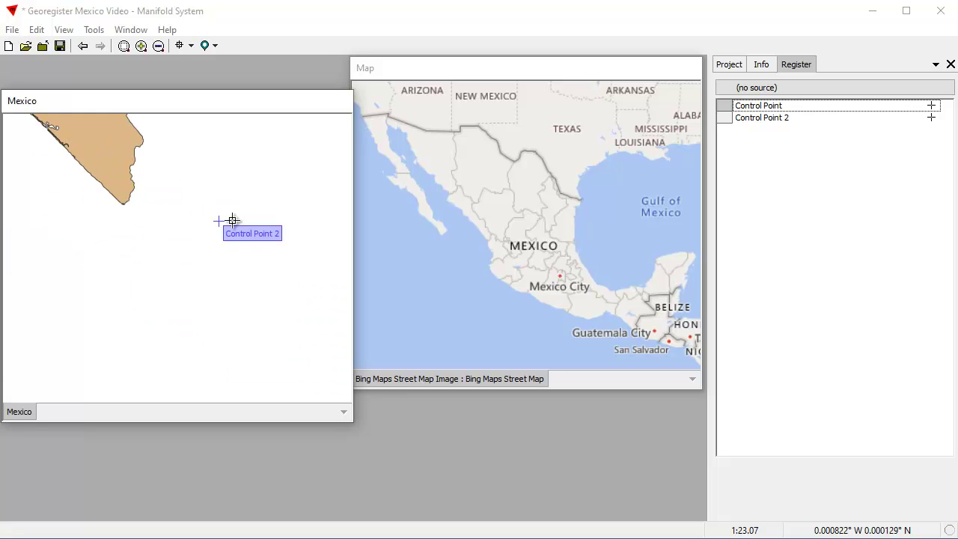
left_click(789, 119)
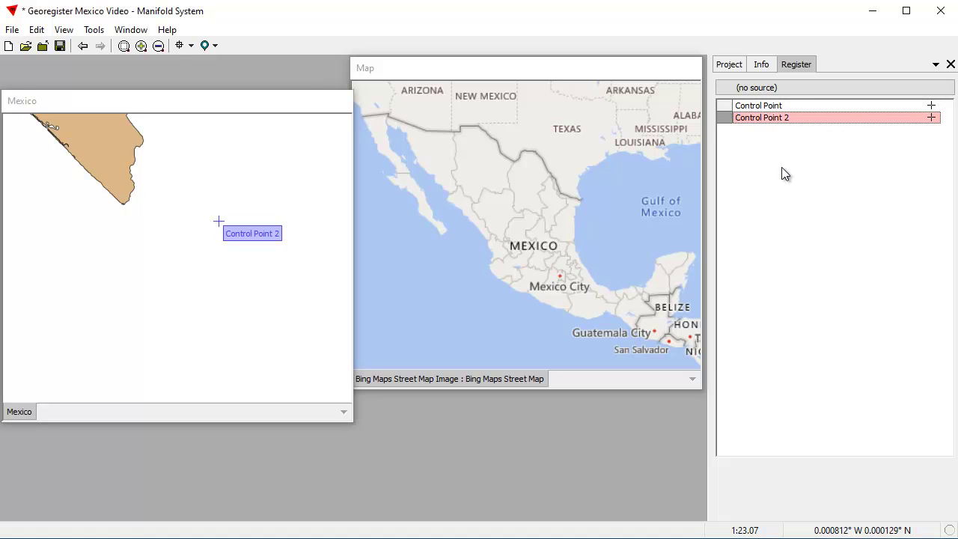
key("Delete")
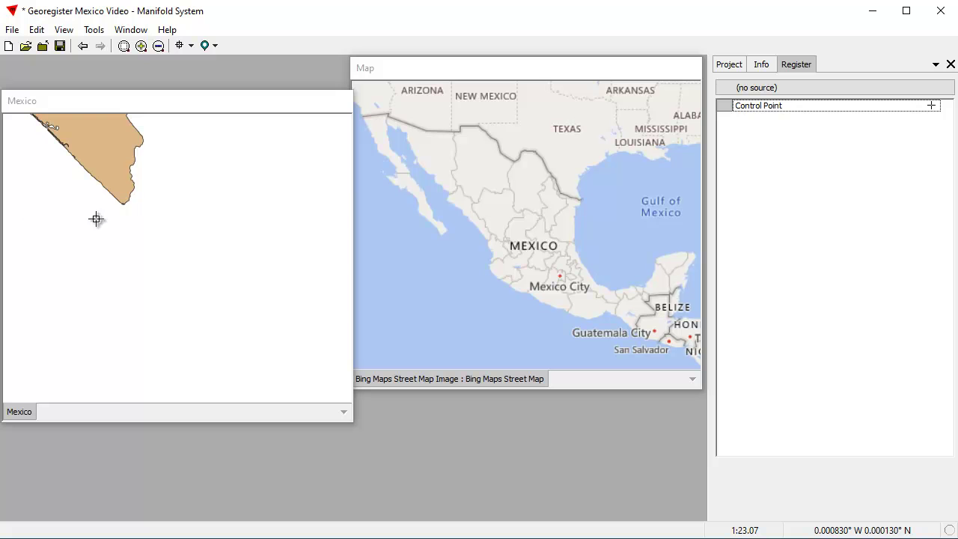
left_click(123, 204)
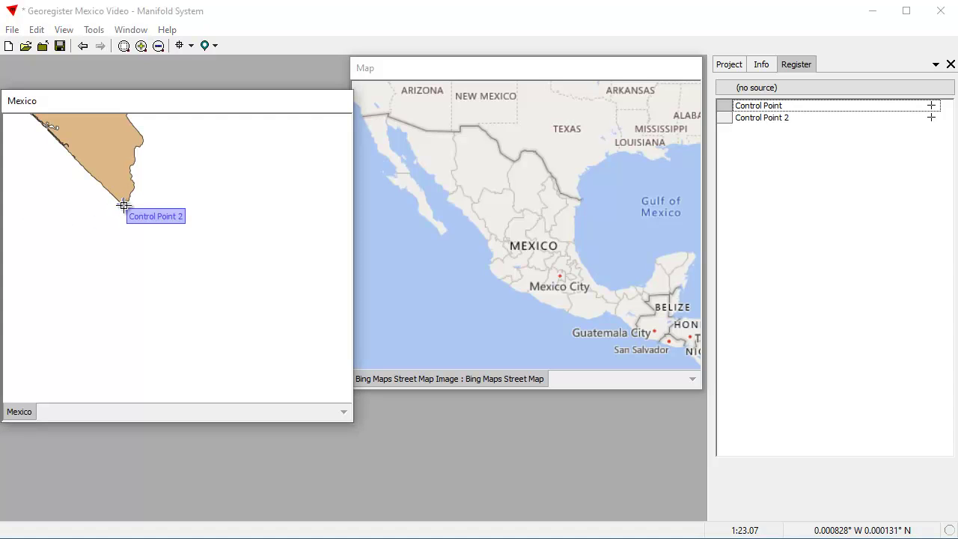
- Restore the full Mexico view with Location Source and make the street map active
left_click(214, 46)
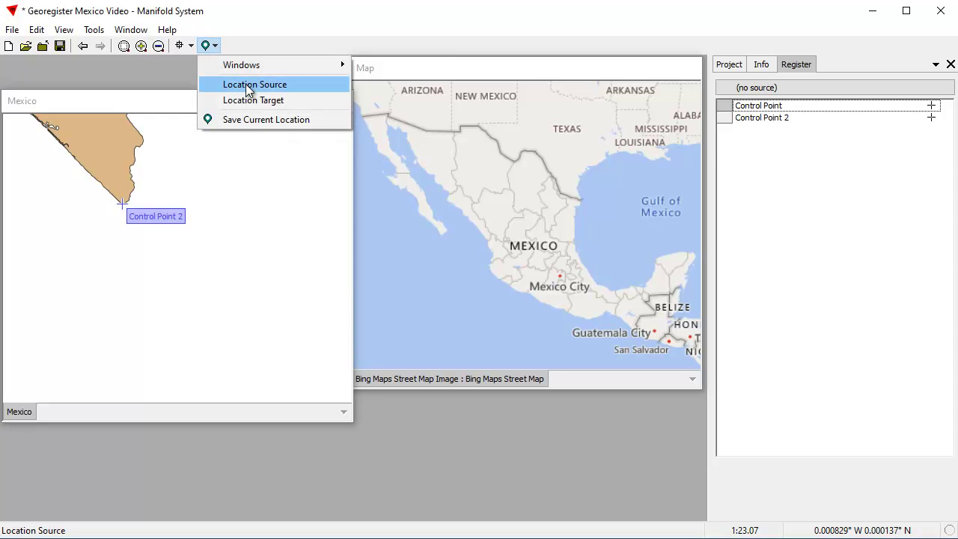
left_click(248, 85)
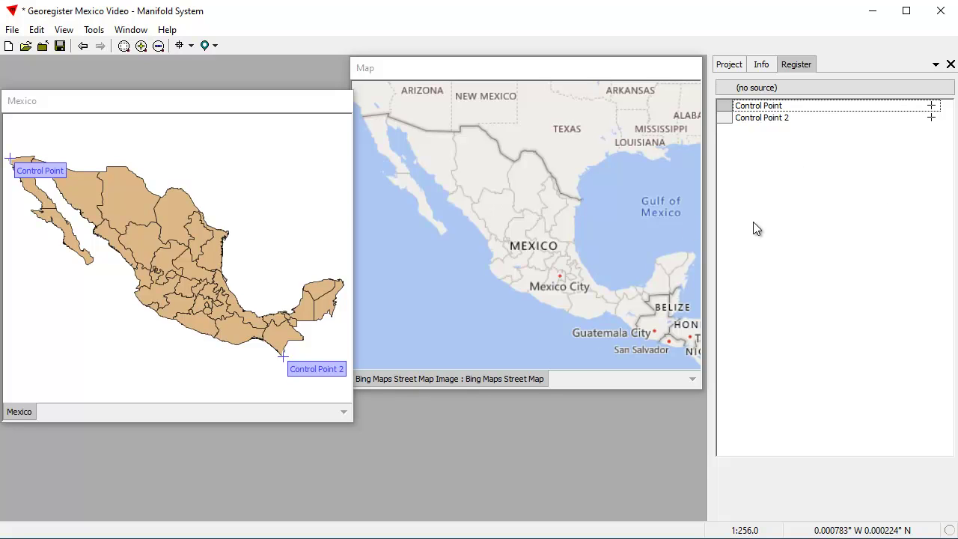
left_click(477, 69)
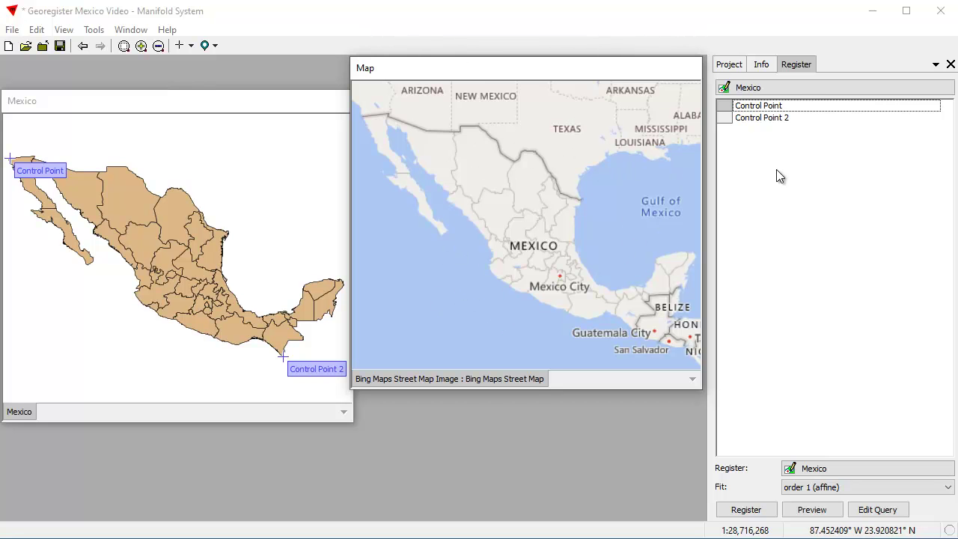
- Set the Mexico drawing as the Register pane's source
left_click(749, 88)
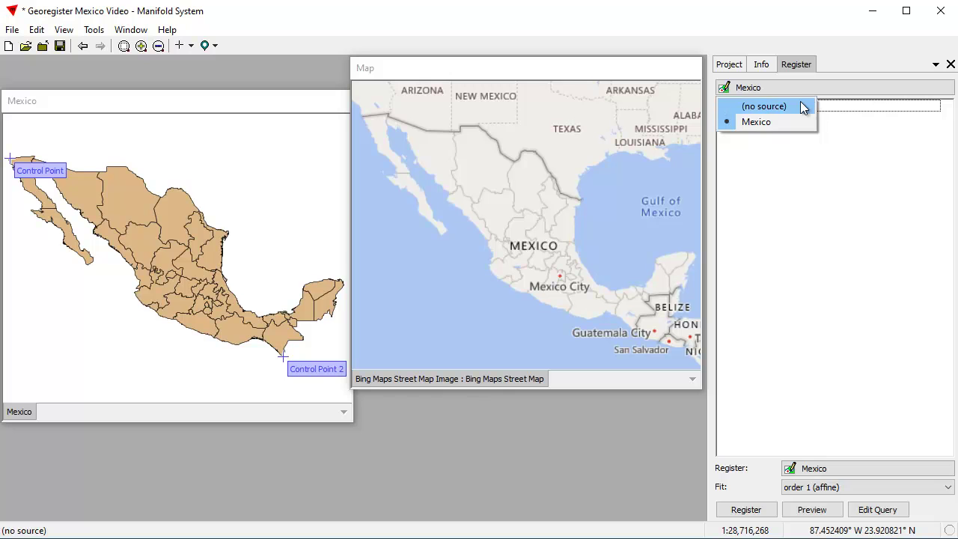
left_click(771, 109)
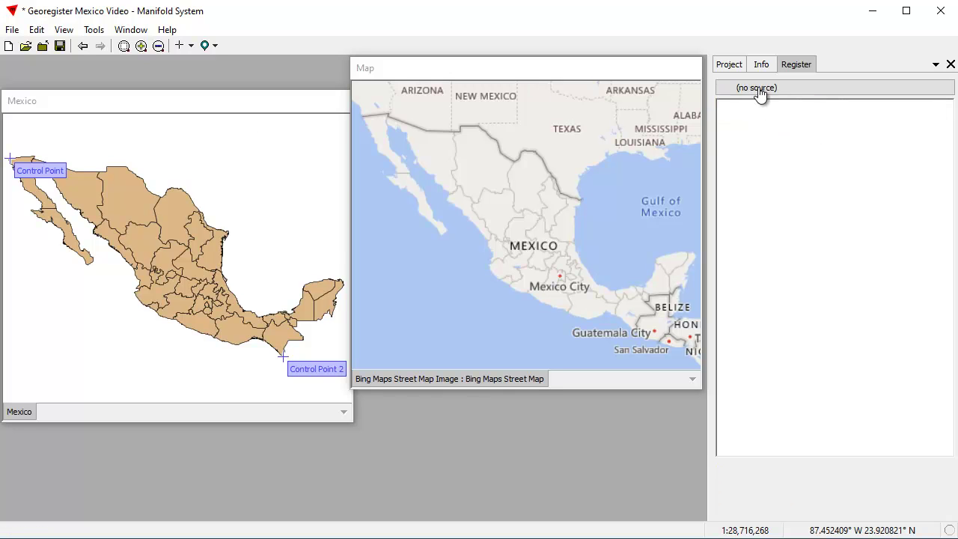
left_click(728, 87)
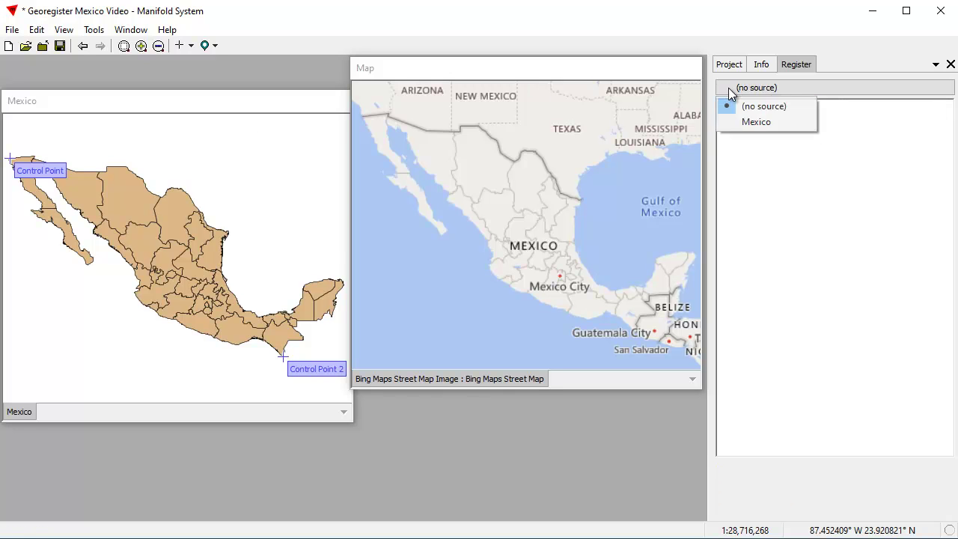
left_click(768, 121)
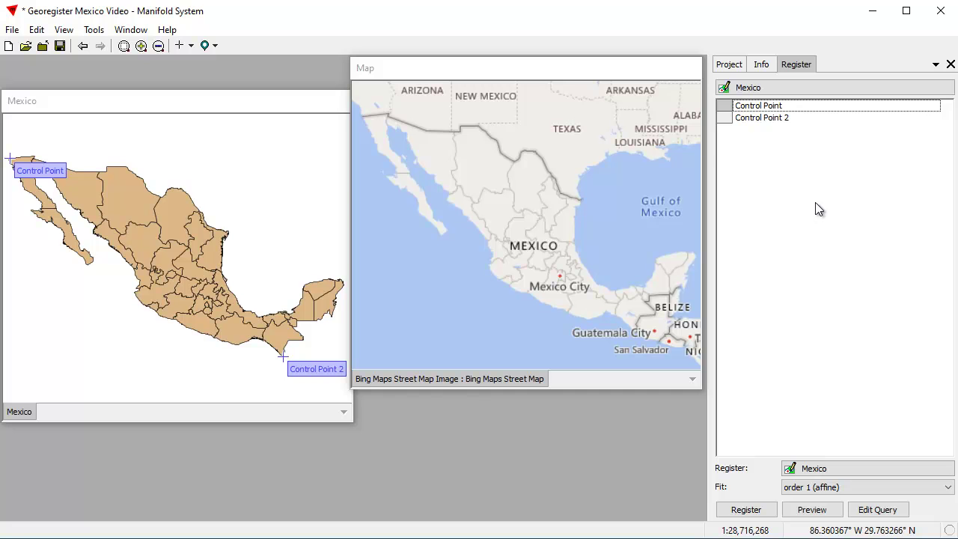
left_click(539, 65)
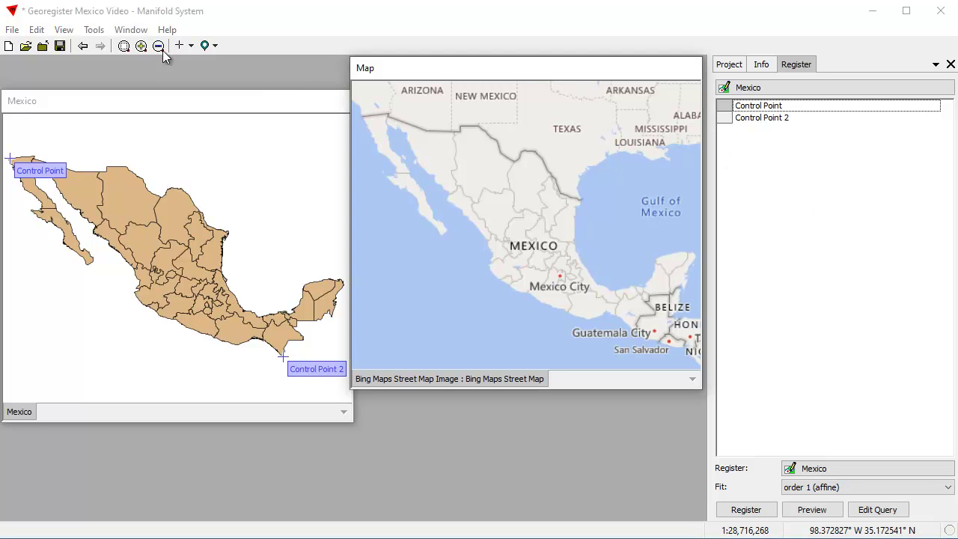
- On the street map, match the northwest point and Control Point 2 near San Salvador, then preview
left_click(190, 46)
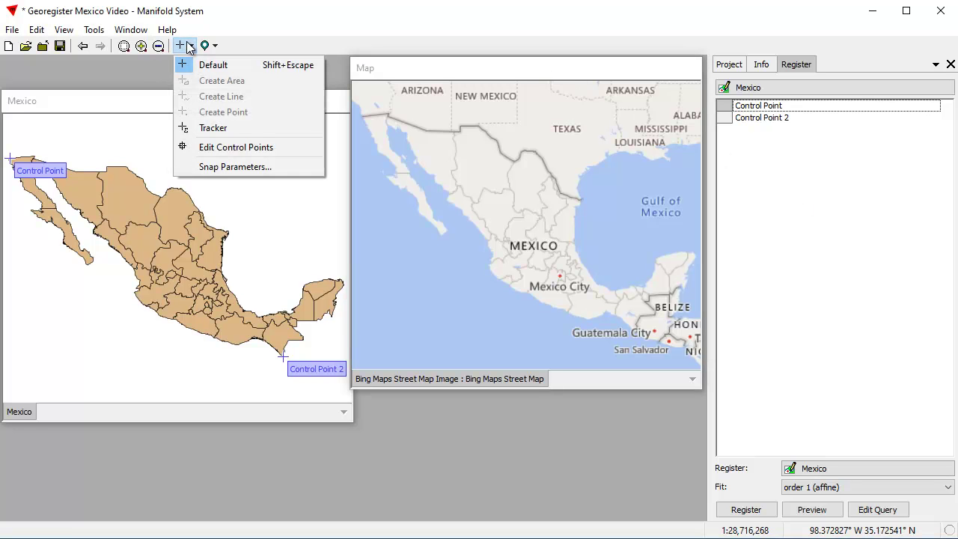
left_click(249, 147)
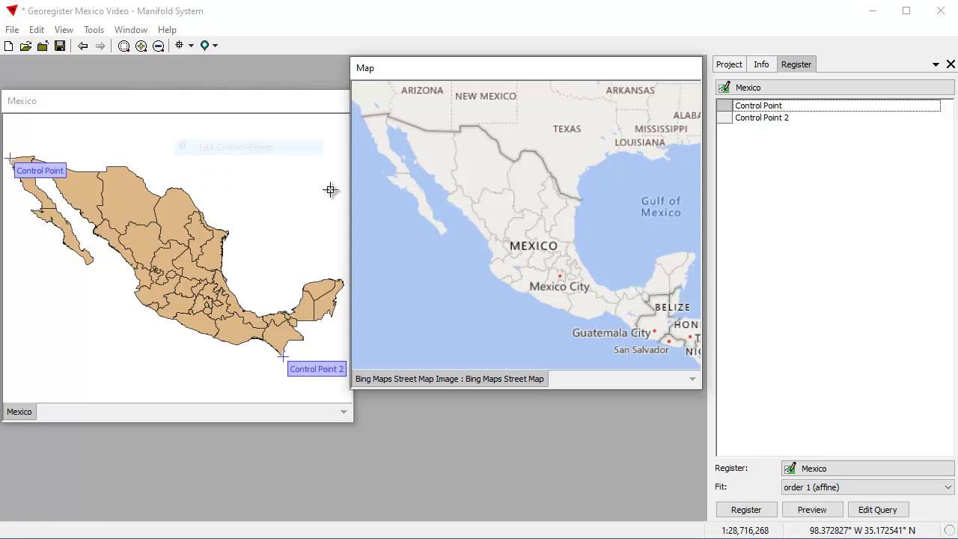
left_click(361, 116)
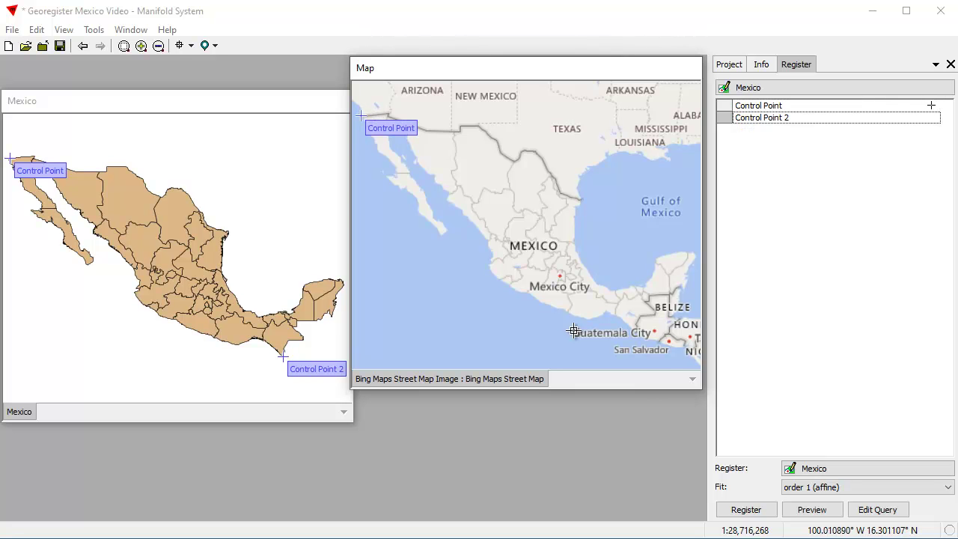
left_click(628, 339)
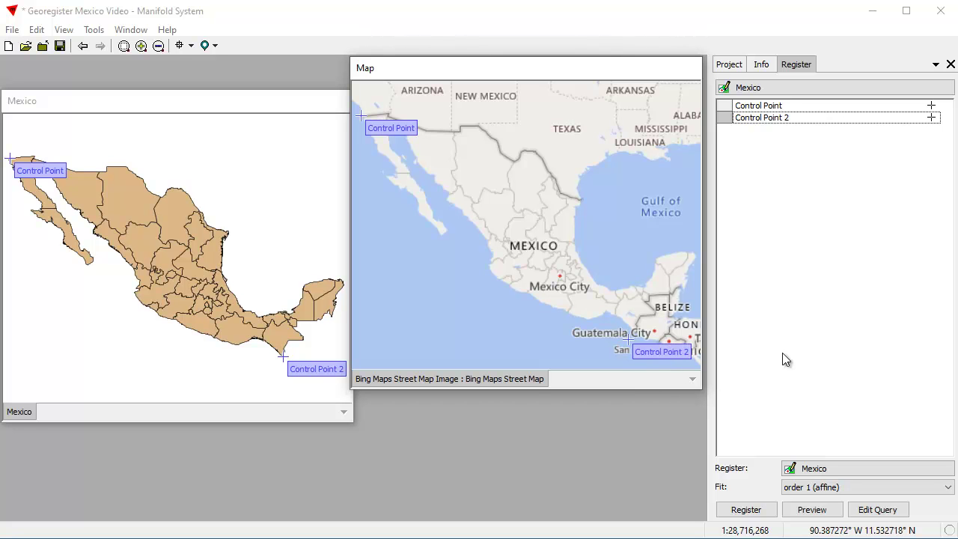
left_click(815, 510)
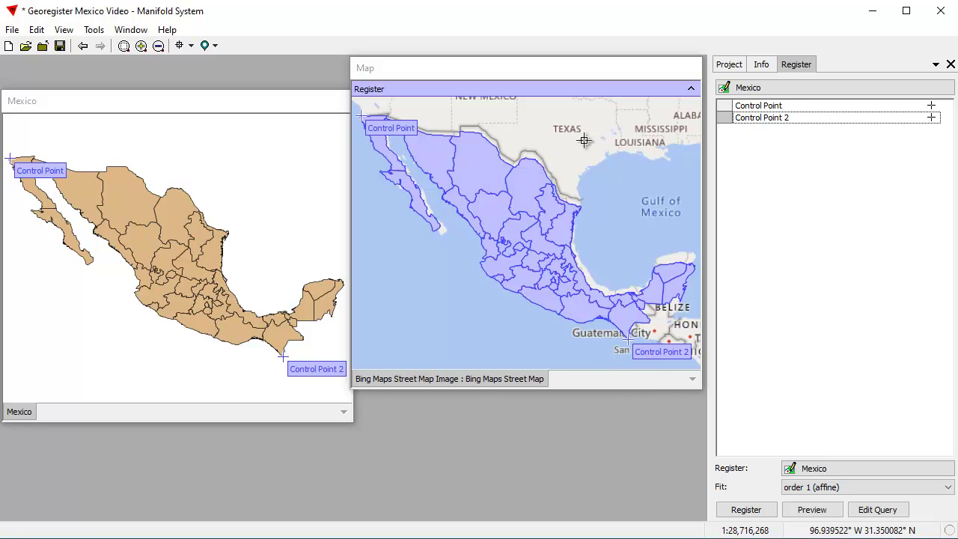
- Fade the preview to 25%, delete Control Point 2's map target and re-place it at Ciudad Hidalgo
right_click(584, 87)
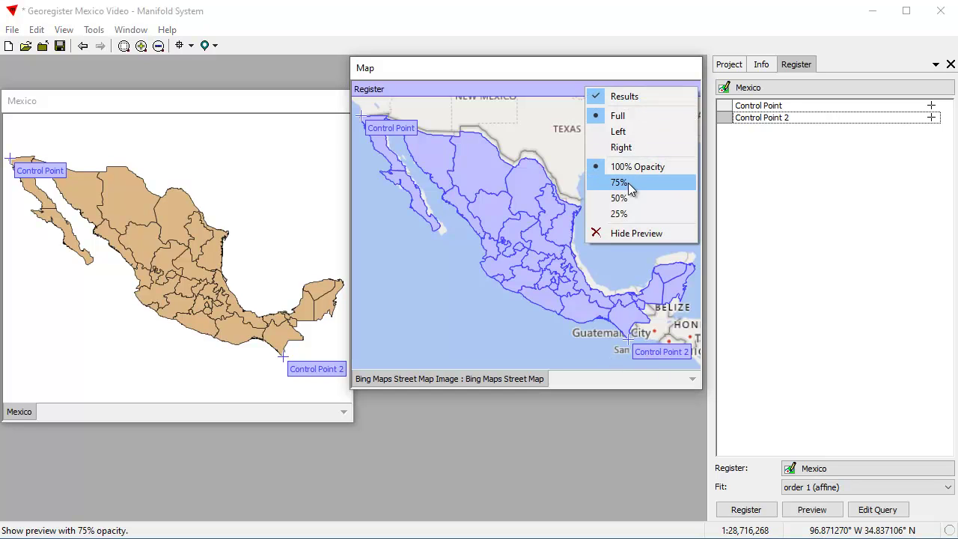
left_click(625, 214)
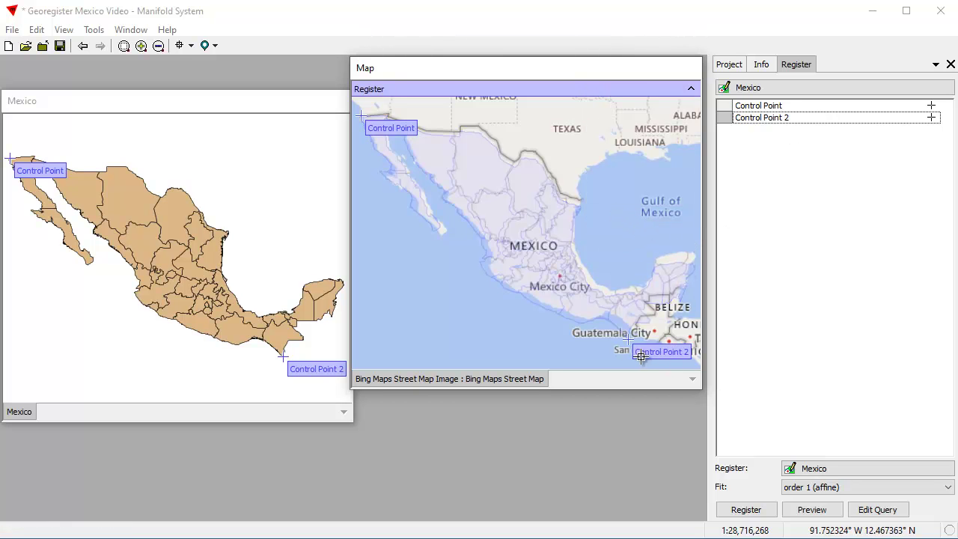
left_click(791, 120)
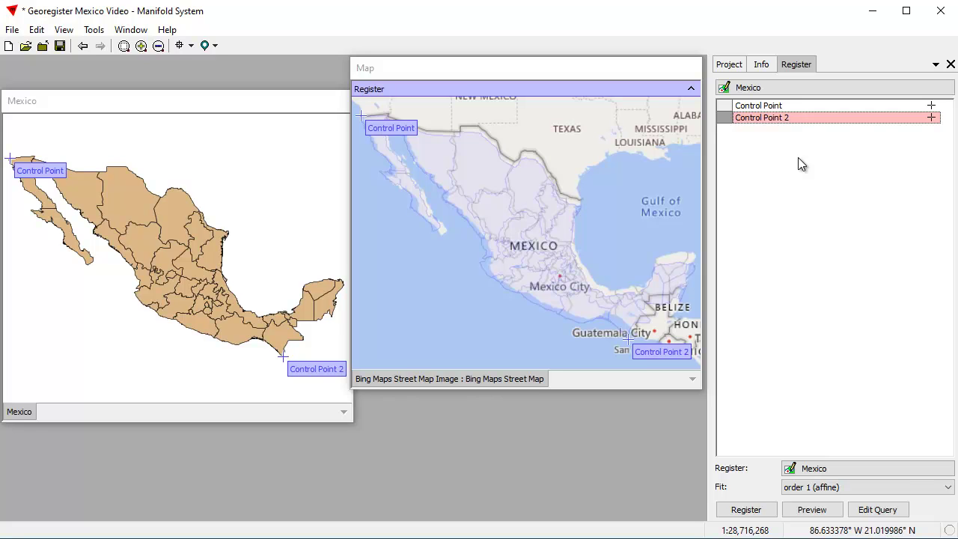
key("Delete")
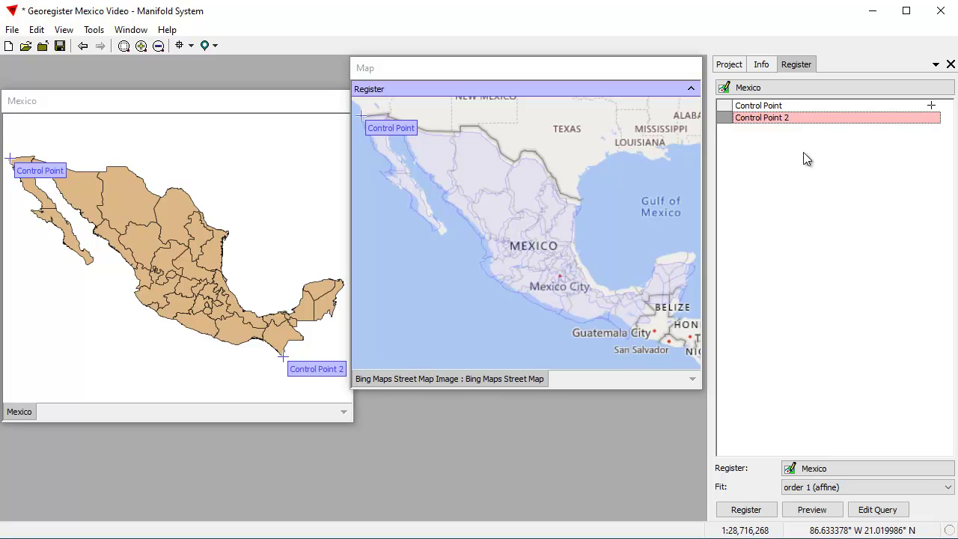
left_click(623, 327)
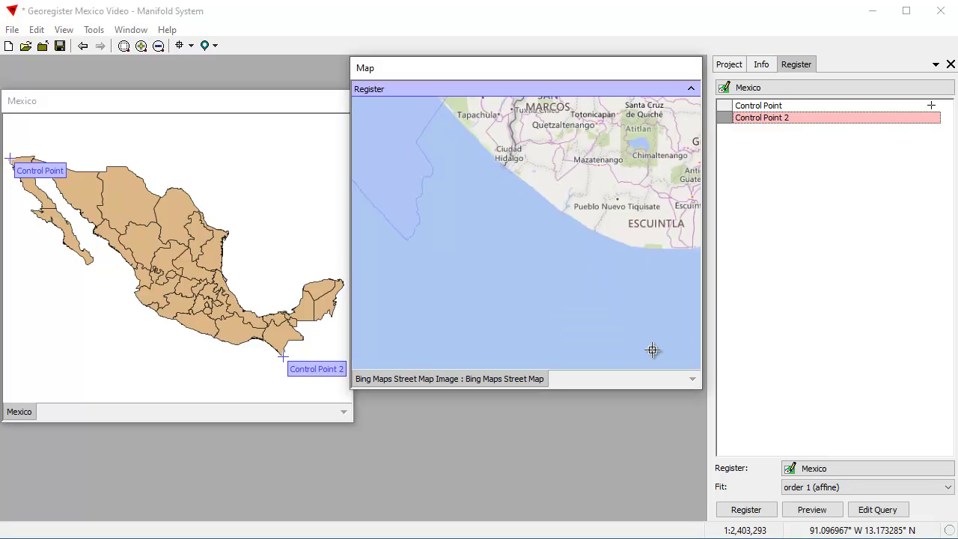
scroll(652, 349, "up", 4)
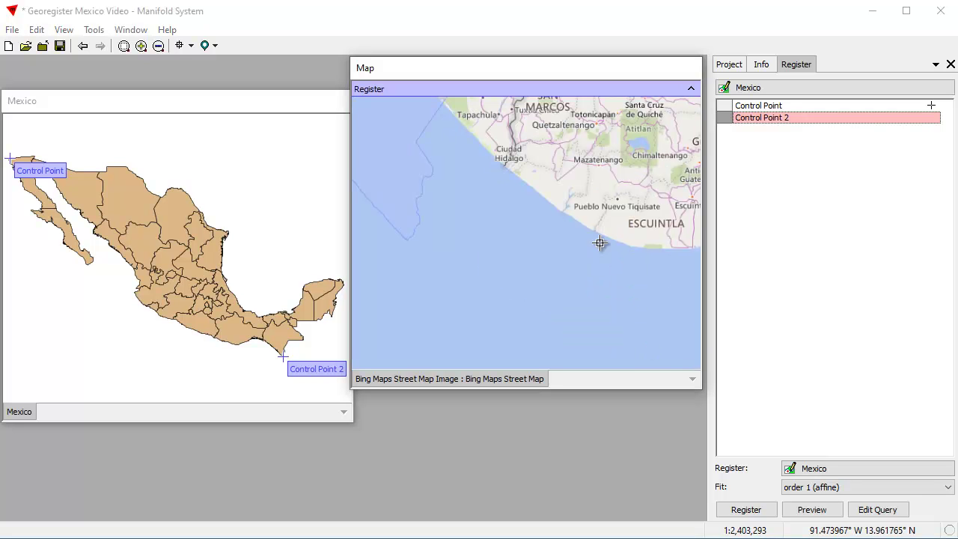
left_click(506, 166)
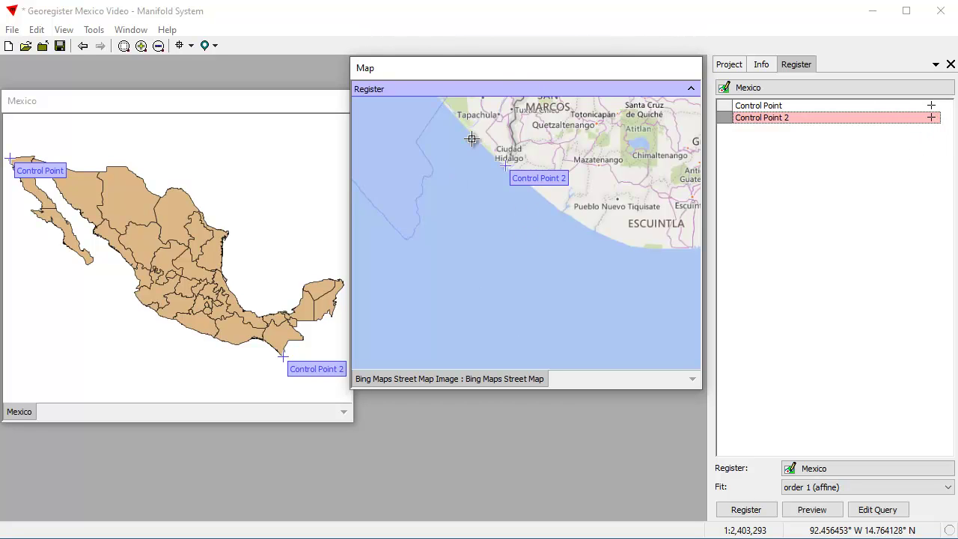
- Zoom the map back to all of Mexico with Location Target and refresh the preview
left_click(206, 46)
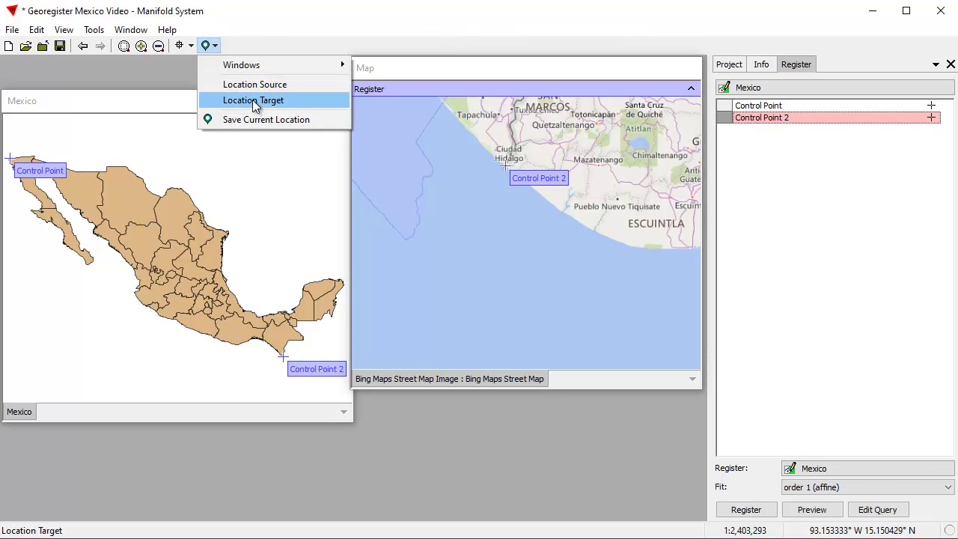
left_click(252, 100)
left_click(823, 515)
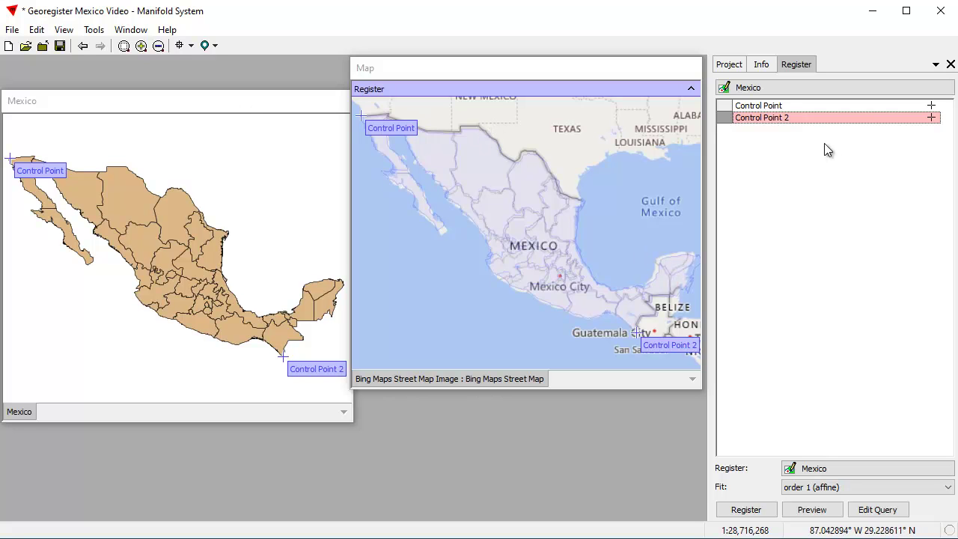
- Add Control Point 3 at the northern border corner and Control Point 4 on the Yucatán coast
left_click(250, 109)
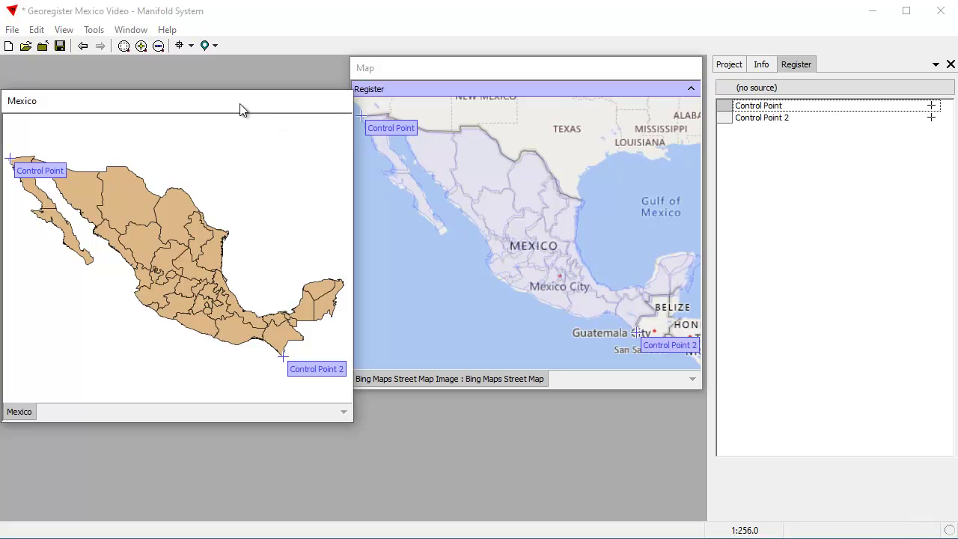
left_click(106, 168)
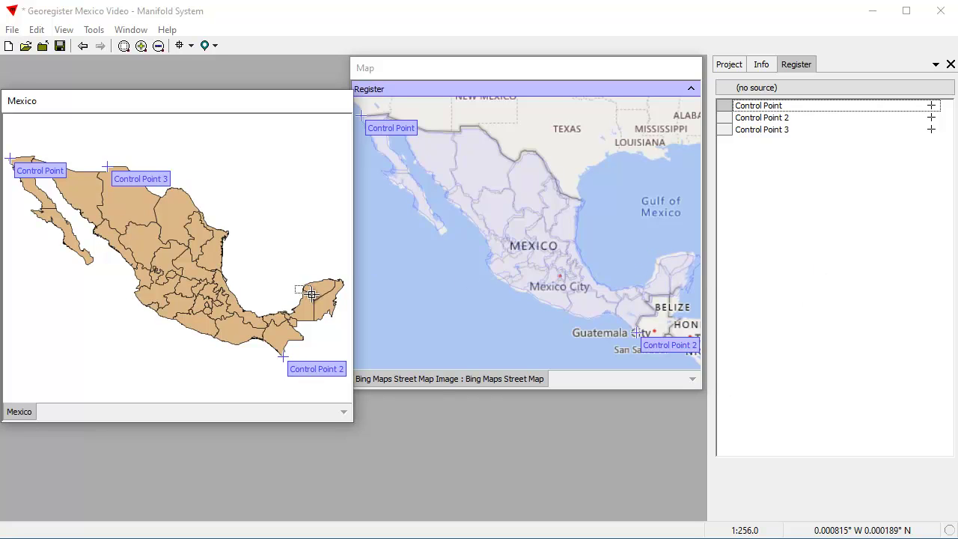
scroll(301, 303, "up", 5)
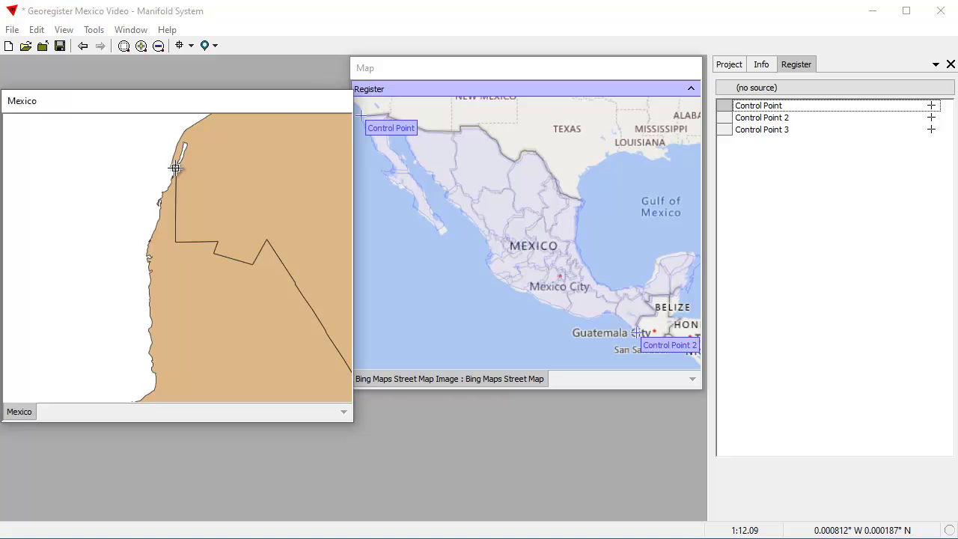
left_click(175, 167)
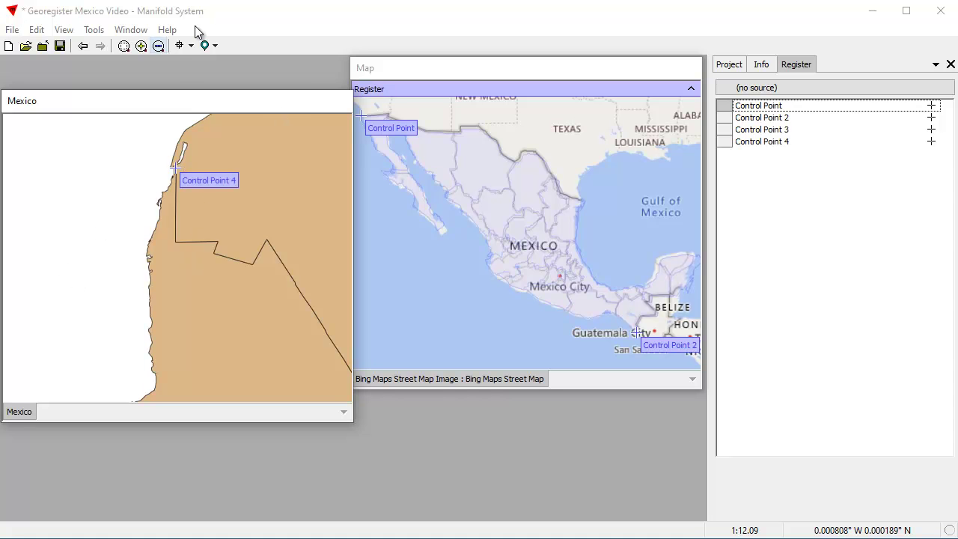
left_click(208, 46)
left_click(239, 83)
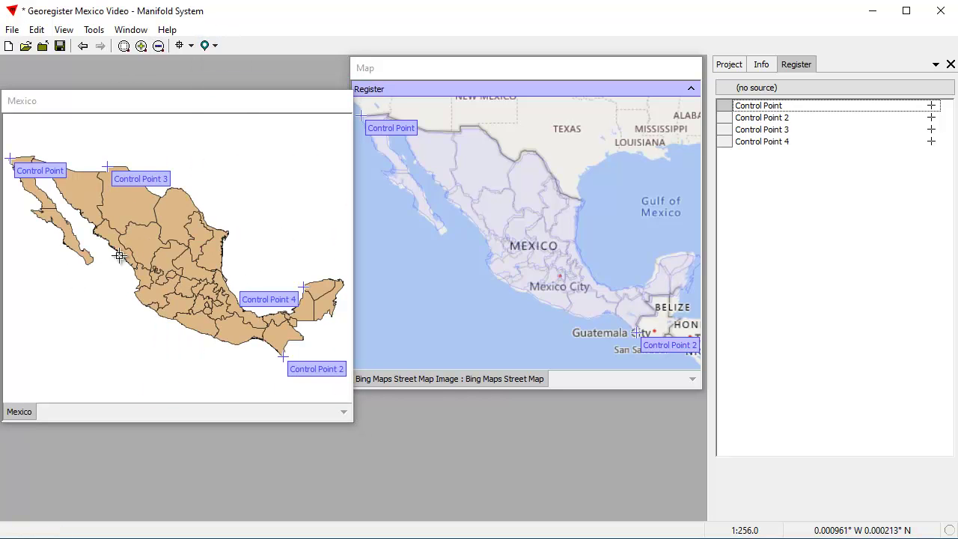
- Zoom in to add Control Point 5 at Baja's southern tip, then return to full extent
left_click(96, 262)
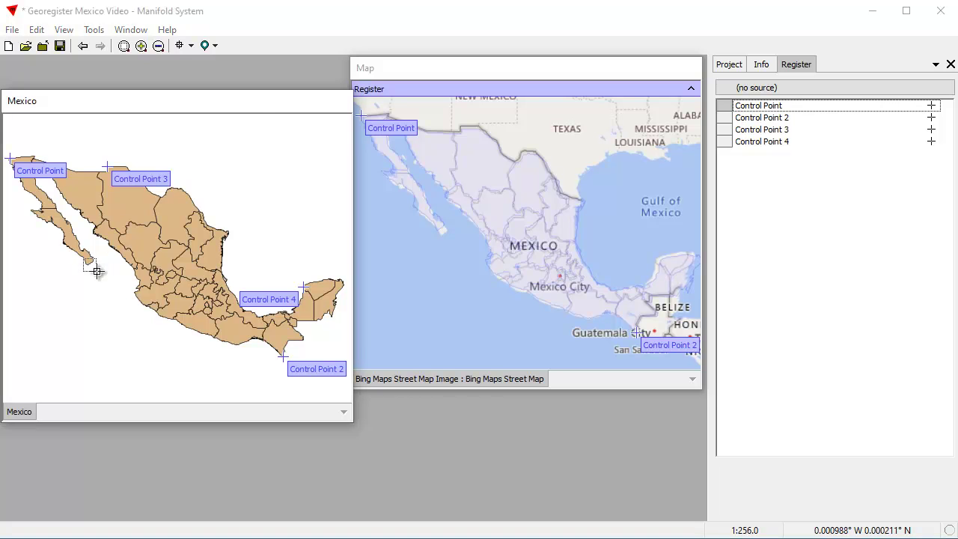
left_click_drag(97, 273, 95, 274)
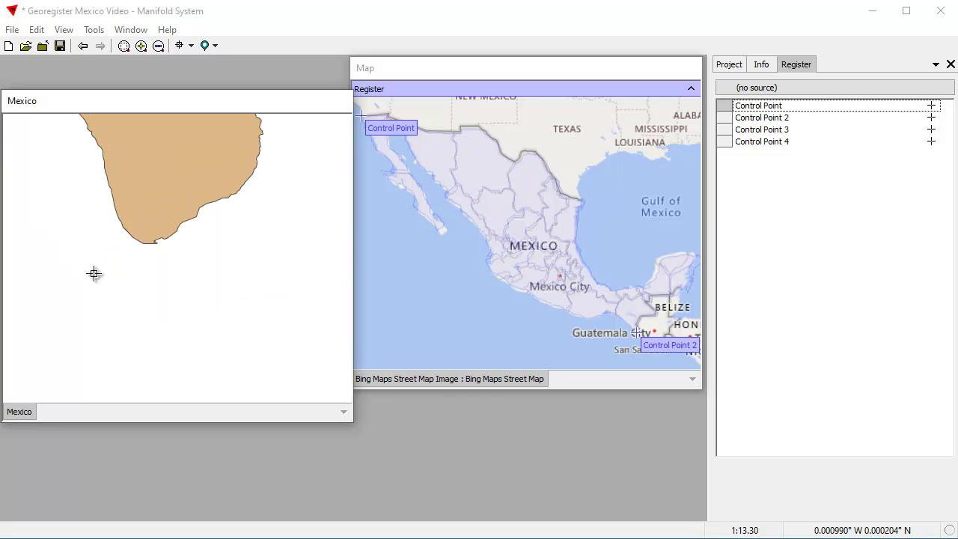
left_click(155, 243)
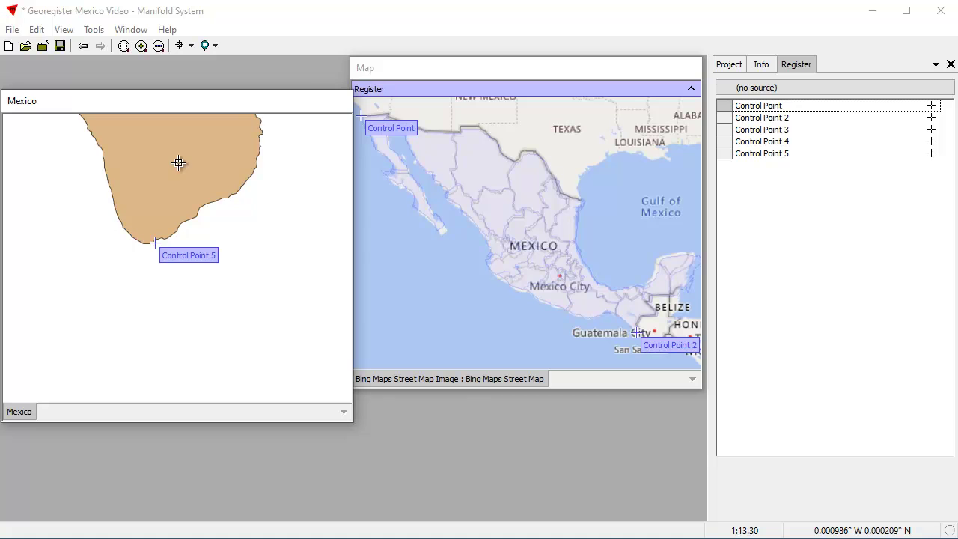
left_click(213, 46)
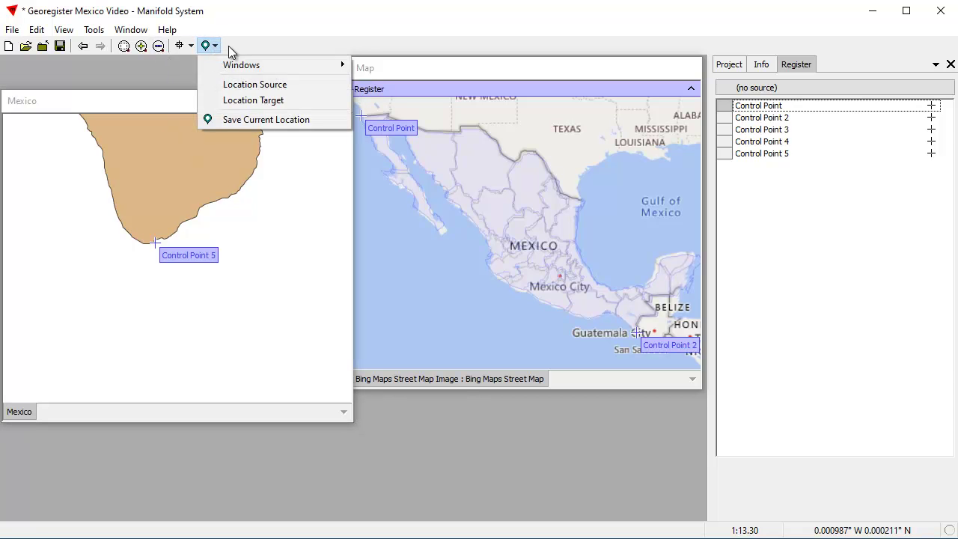
left_click(275, 86)
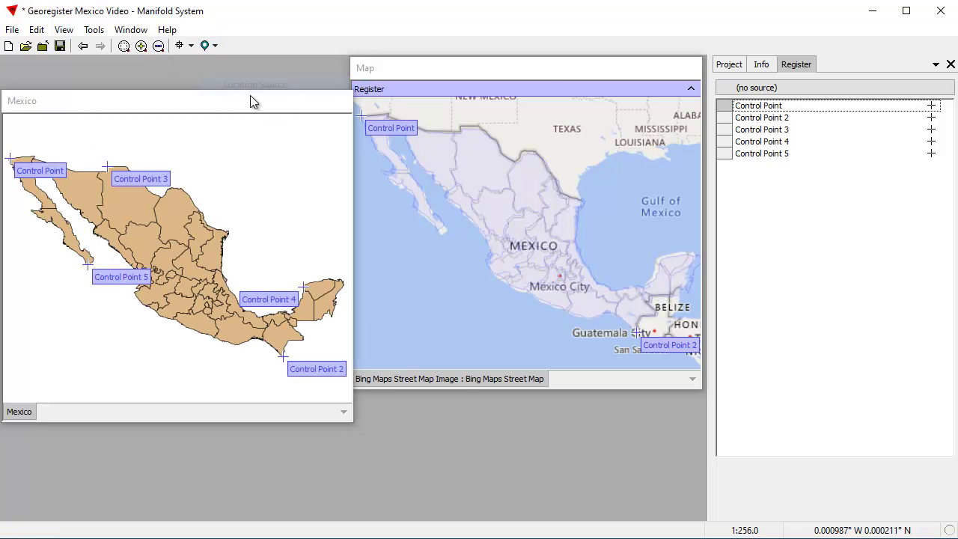
- Set Control Point 3's map target at the Columbus border corner and hide the preview
left_click(535, 64)
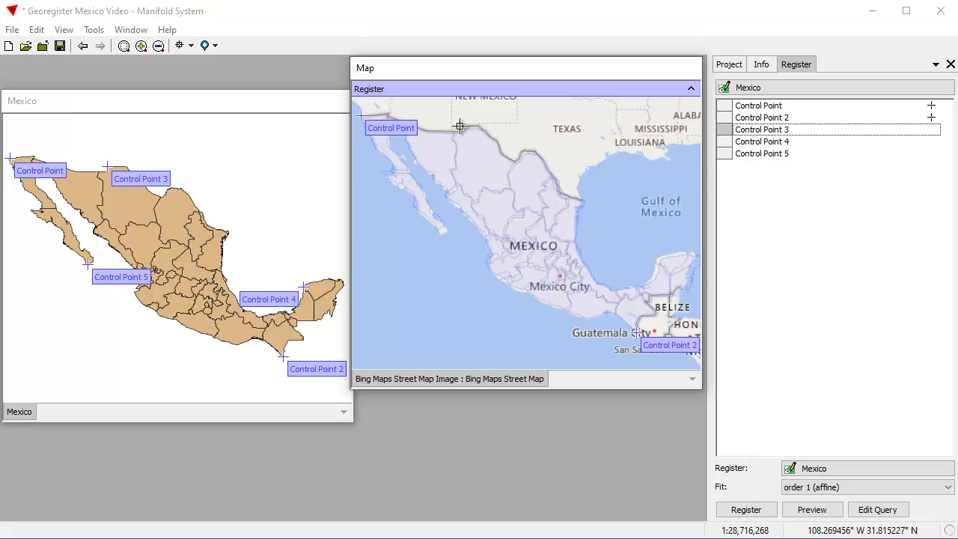
left_click_drag(448, 114, 483, 155)
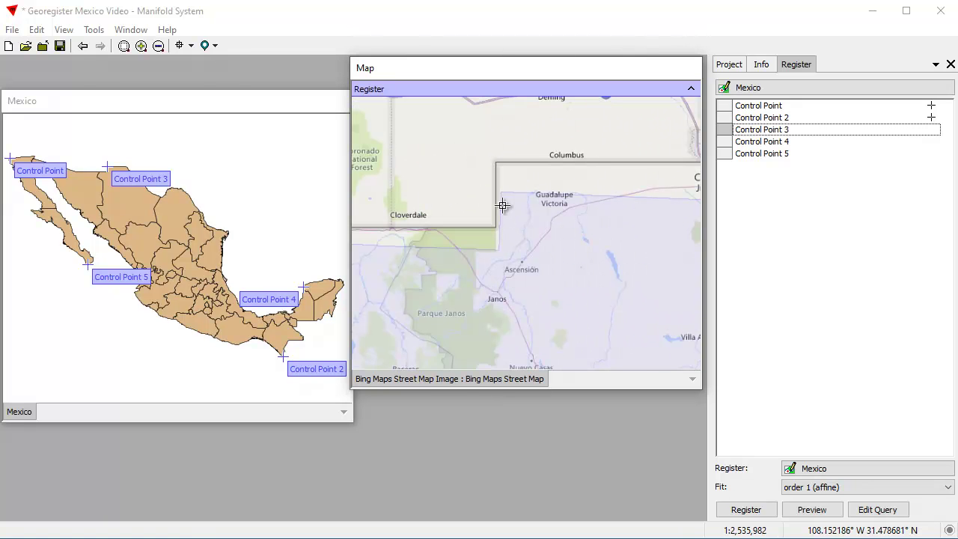
left_click(496, 160)
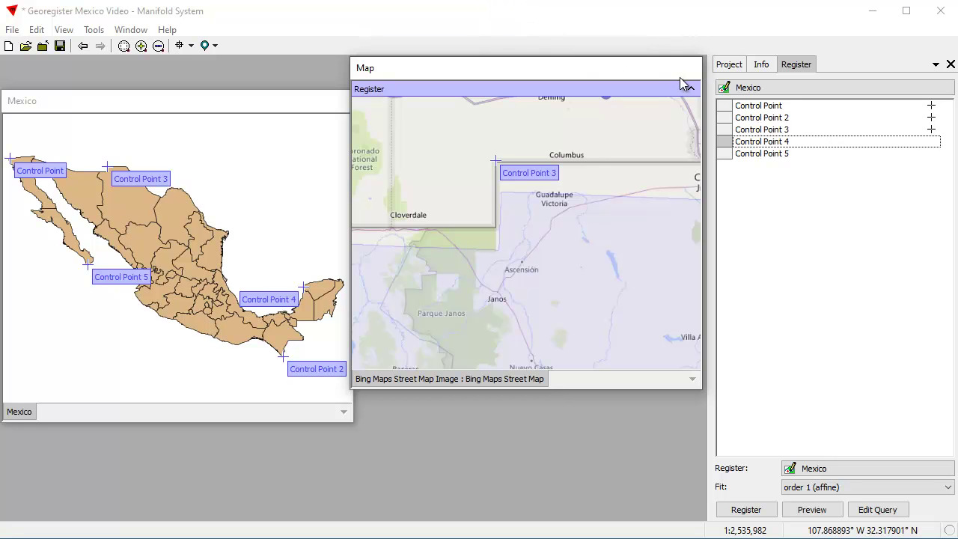
left_click(503, 86)
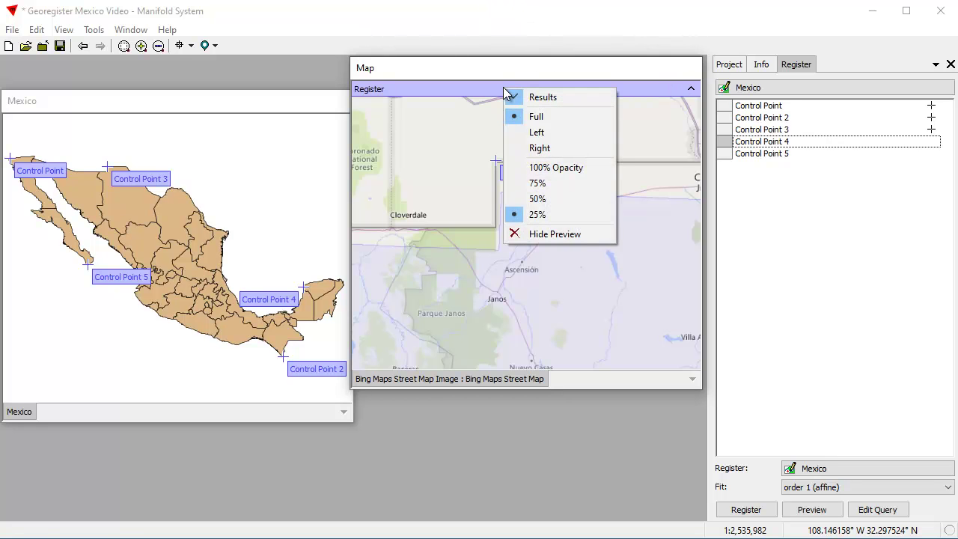
left_click(554, 234)
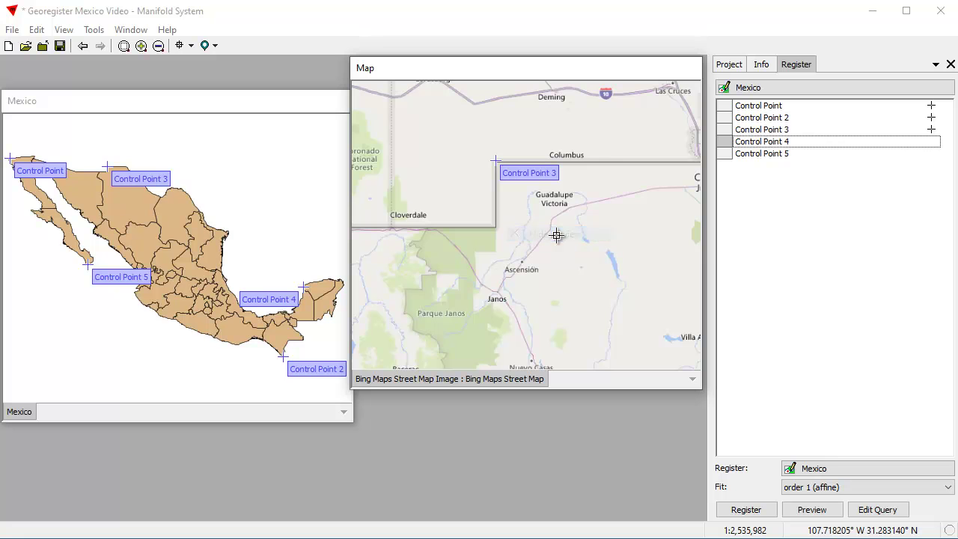
- From the full Mexico view, zoom in and place Control Point 4's target at Celestún
left_click(214, 45)
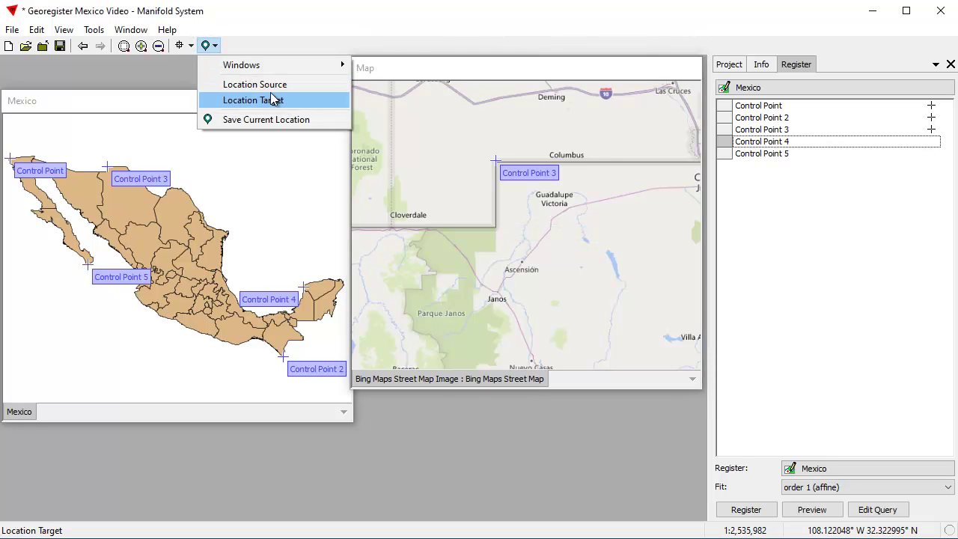
left_click(274, 99)
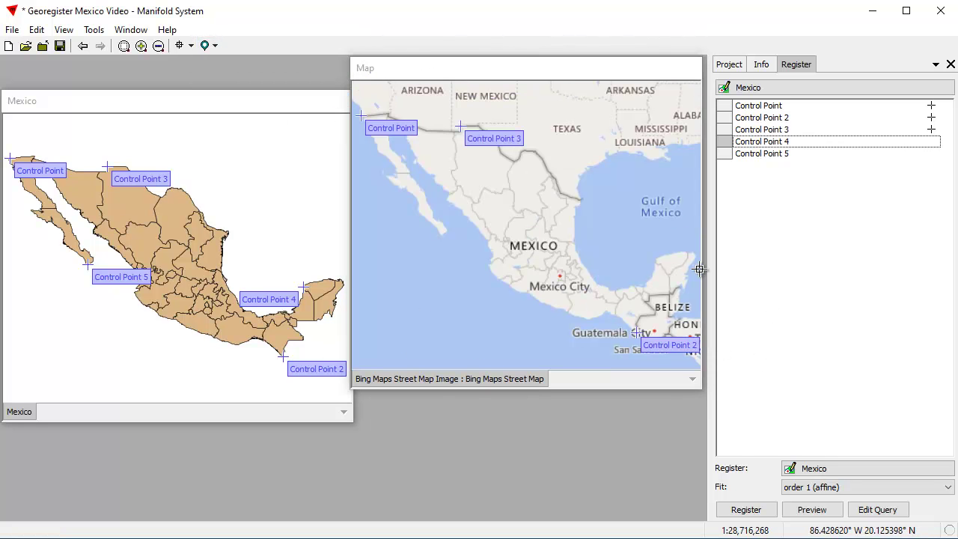
left_click(658, 260)
scroll(663, 275, "up", 4)
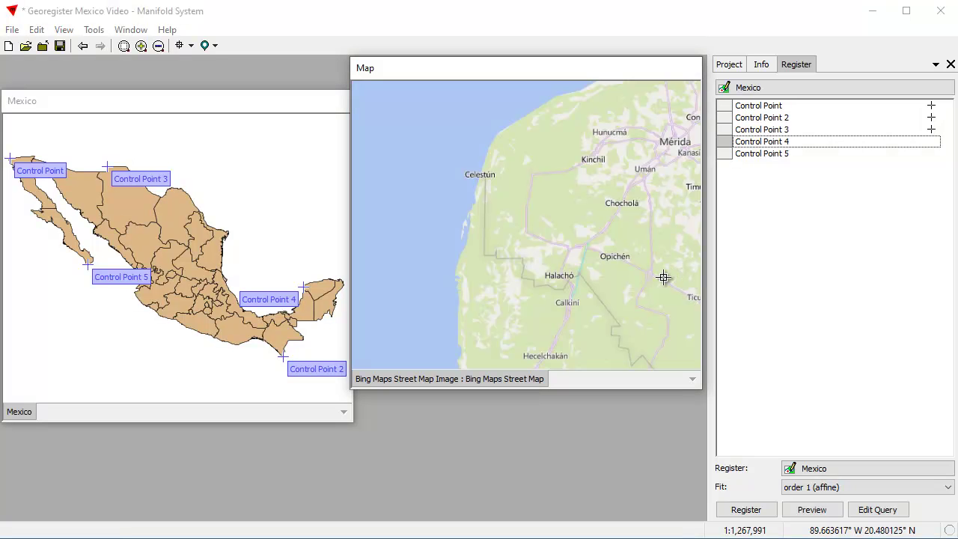
left_click(480, 174)
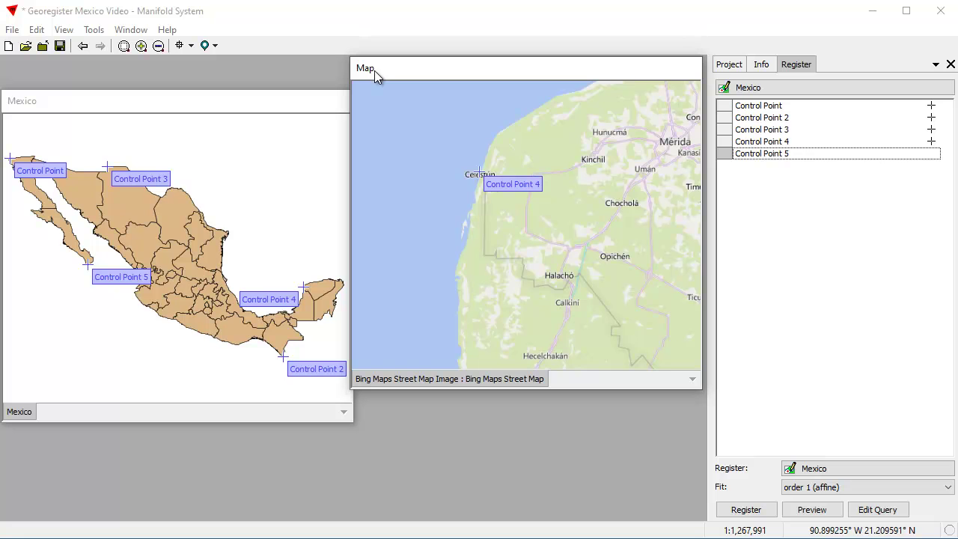
- Zoom to Baja's southern tip and place Control Point 5's target near San José del Cabo
left_click(212, 47)
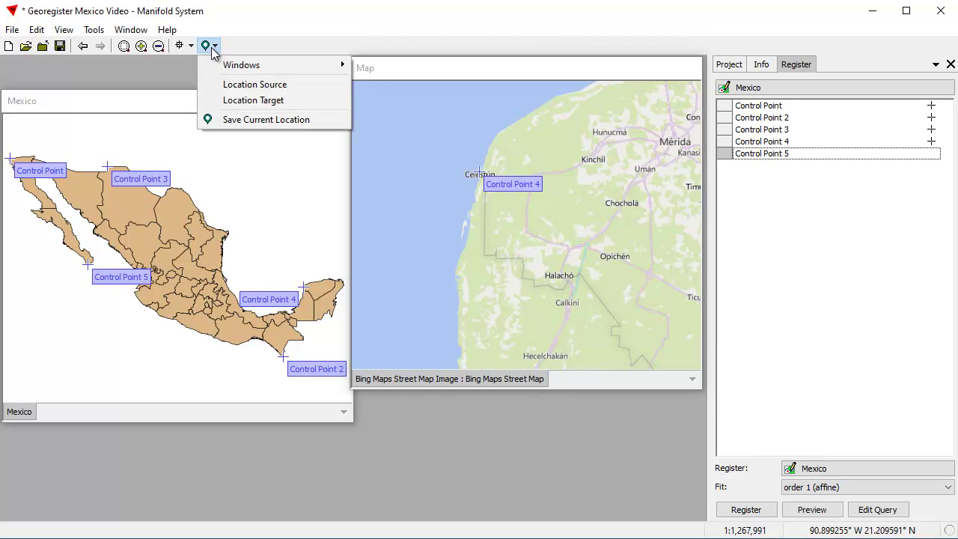
left_click(255, 101)
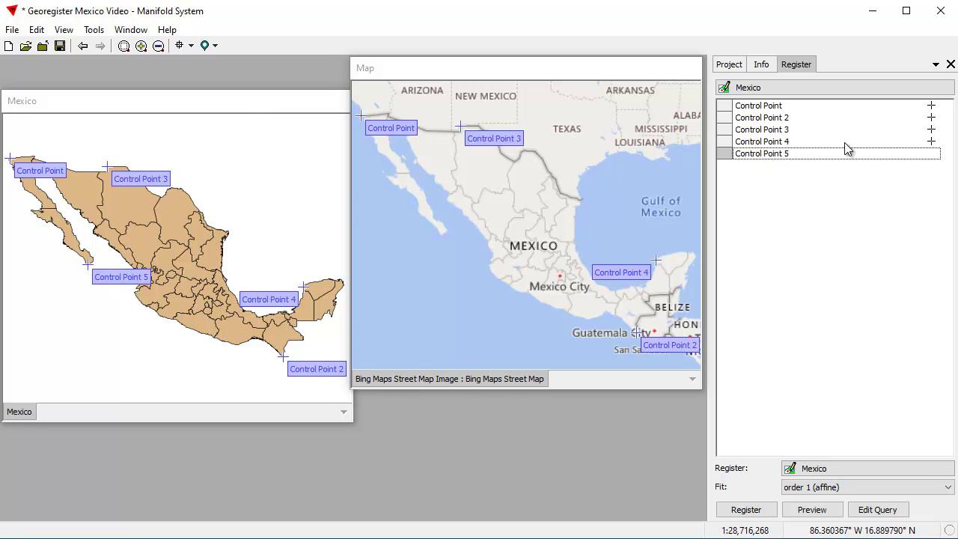
left_click_drag(434, 228, 453, 251)
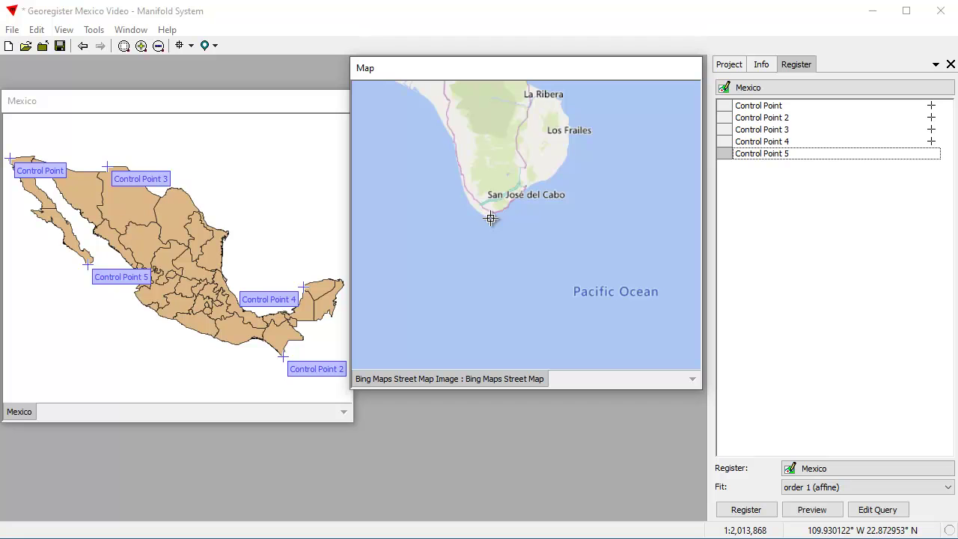
left_click(496, 218)
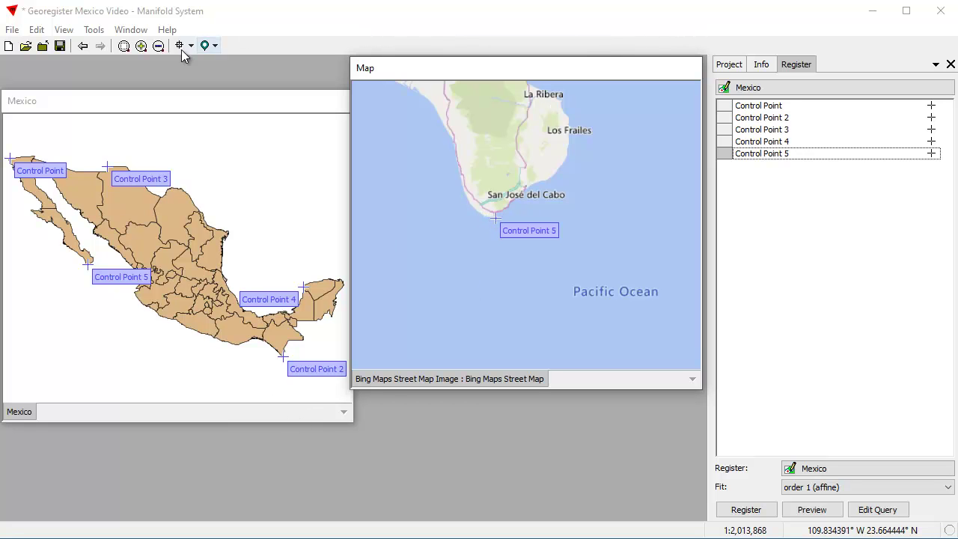
left_click(213, 47)
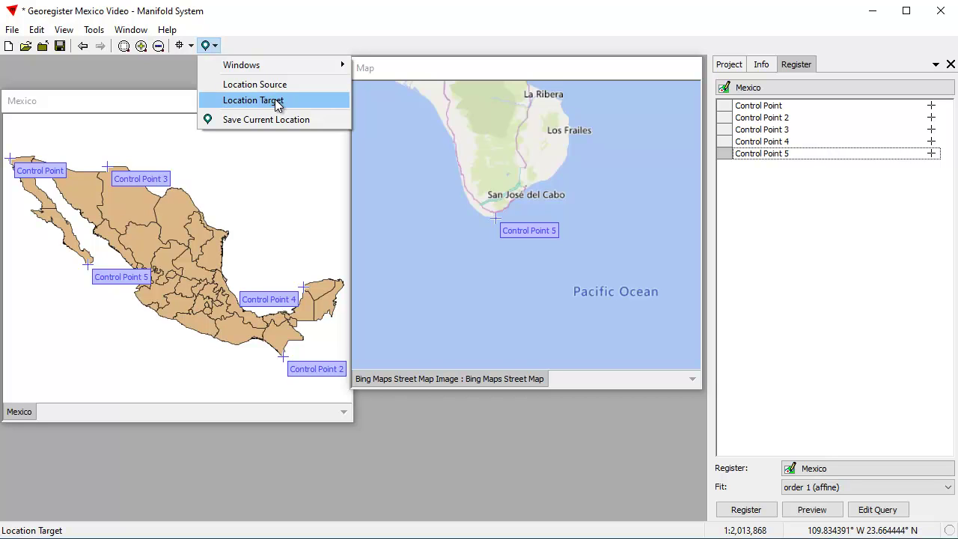
- Return the map to all of Mexico and preview the five-point registration
left_click(276, 100)
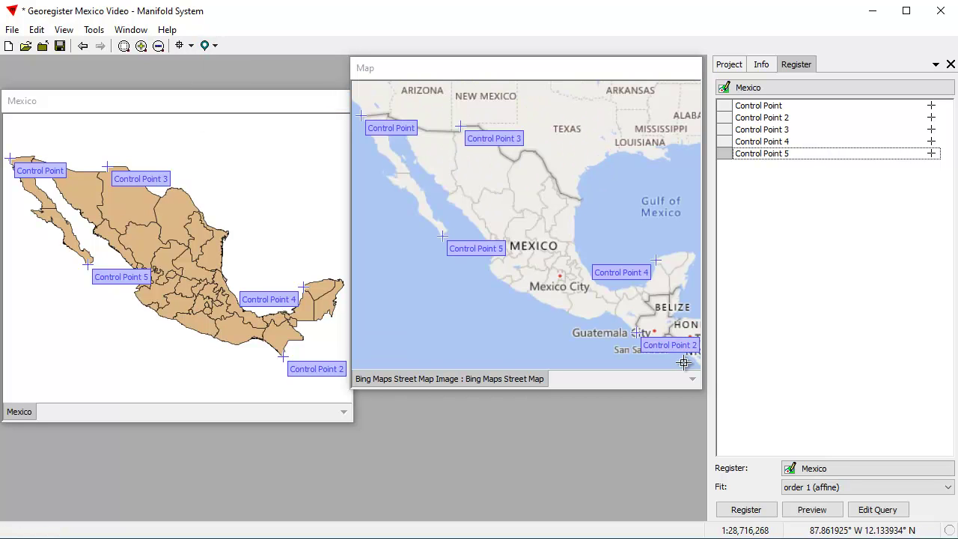
left_click(812, 512)
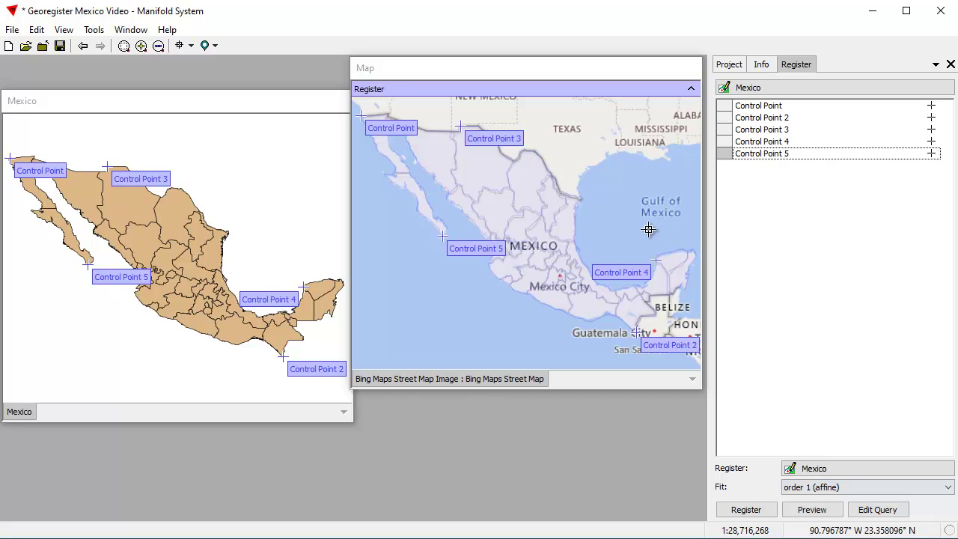
left_click(624, 251)
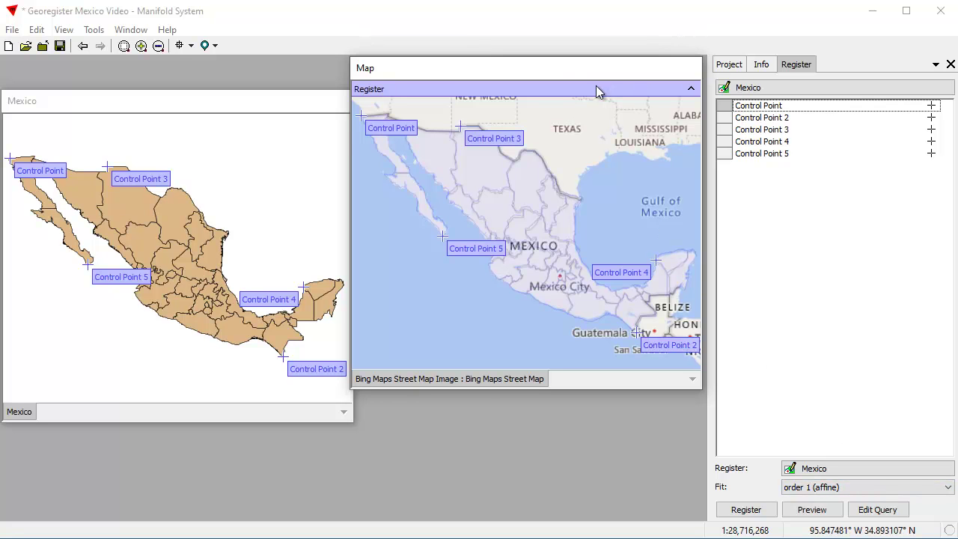
- At 100% preview opacity, preview the order 2 (square) fit and then the triangulation fit
right_click(574, 87)
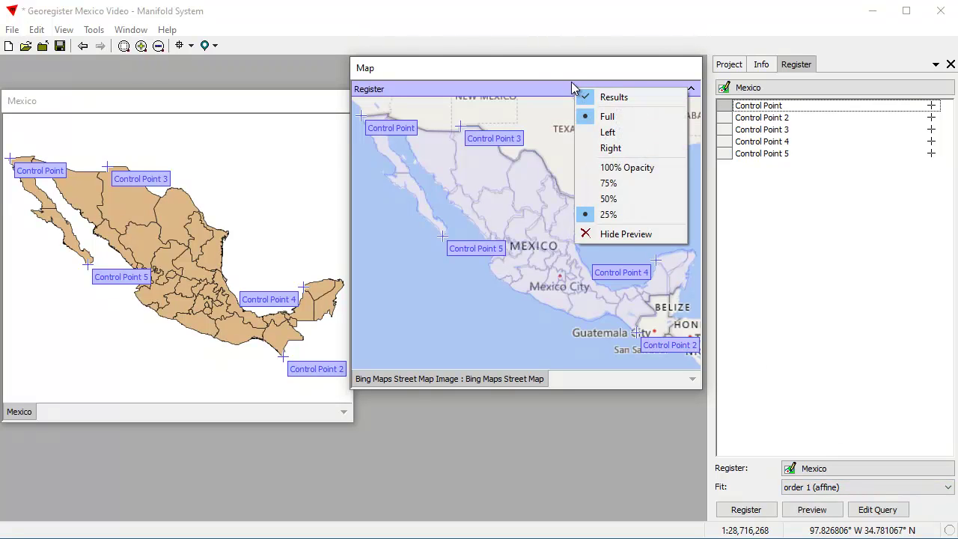
left_click(622, 167)
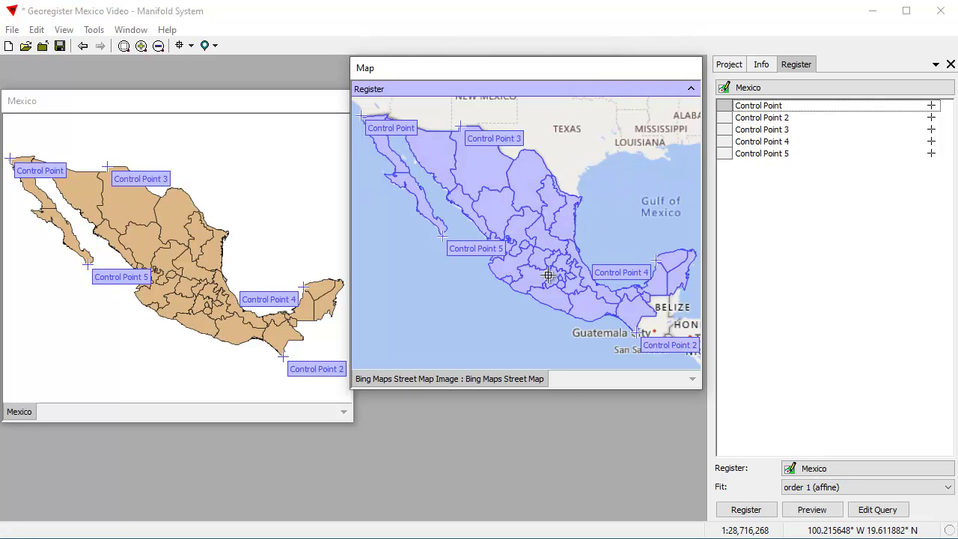
left_click(845, 486)
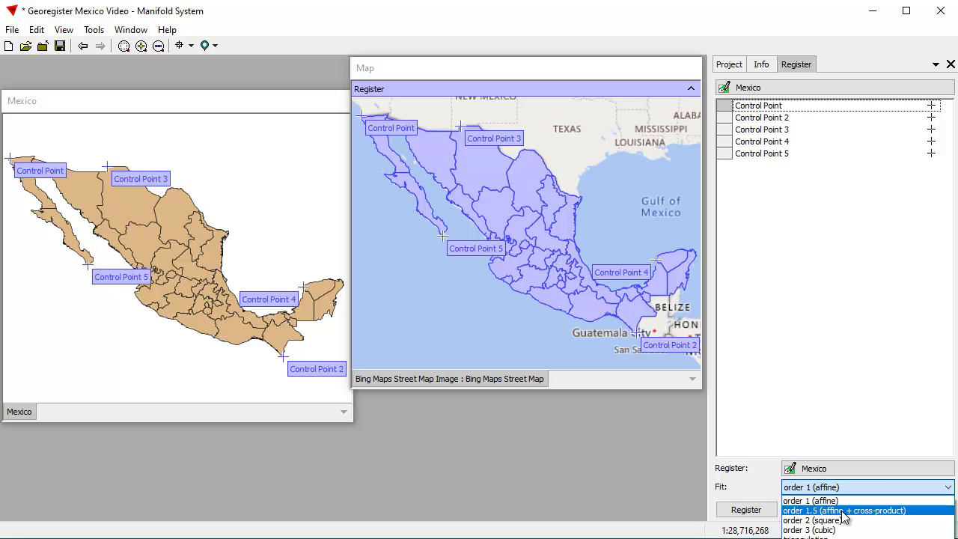
left_click(842, 520)
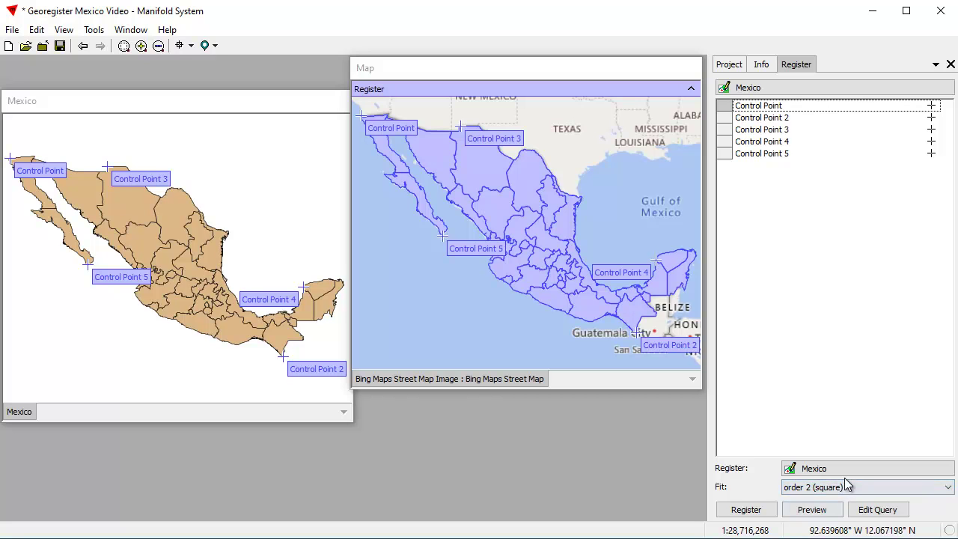
left_click(809, 511)
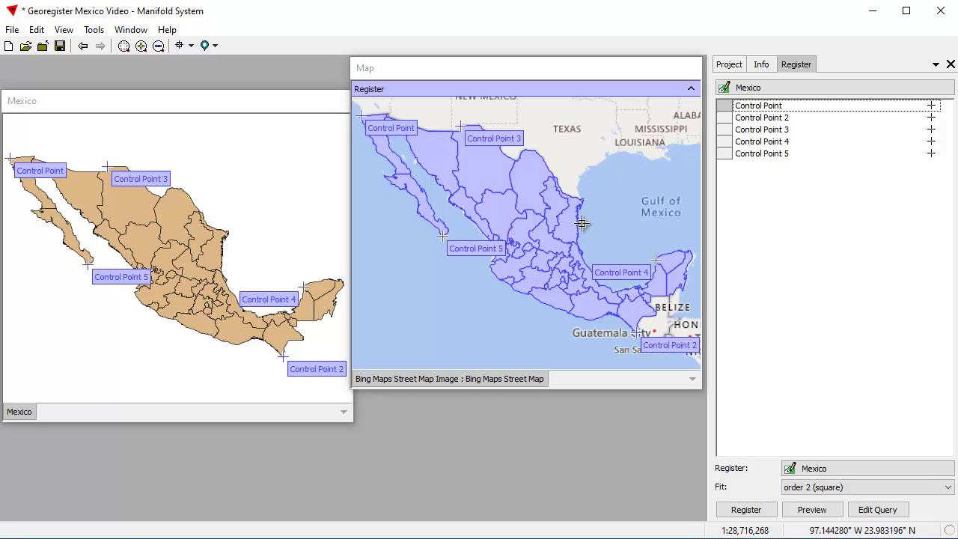
left_click(806, 490)
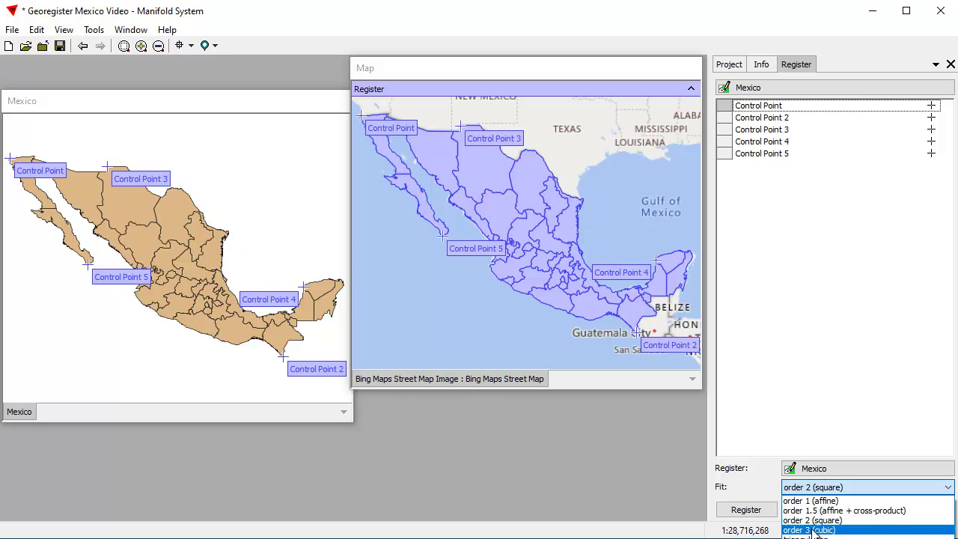
left_click(809, 536)
left_click(811, 510)
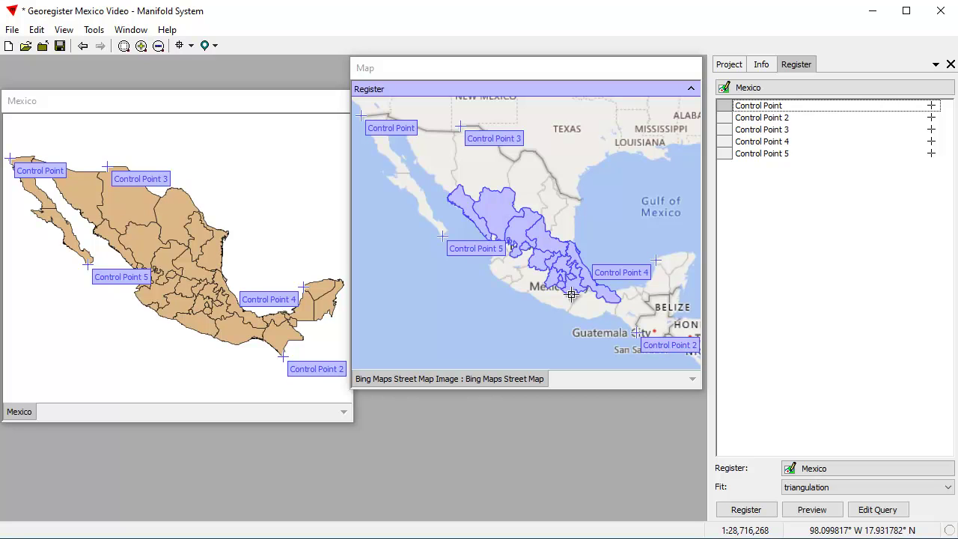
- Revert the fit to order 1 (affine), preview it and fade the overlay to 25%
left_click(910, 494)
left_click(849, 500)
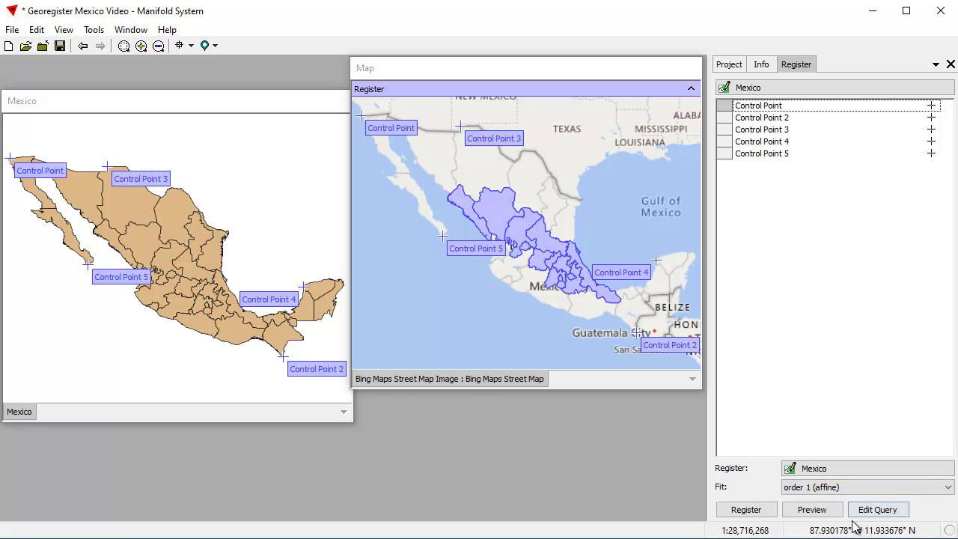
left_click(837, 516)
left_click(591, 92)
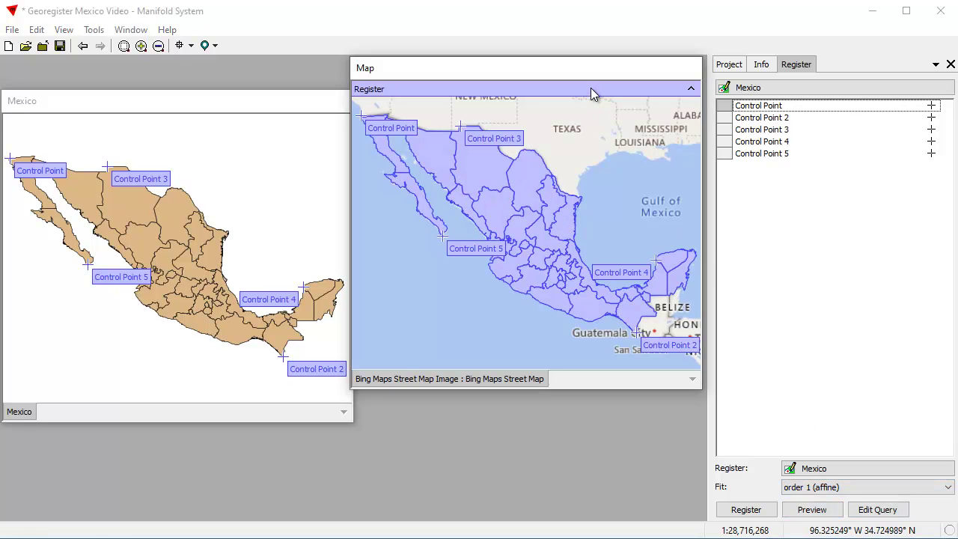
left_click(625, 215)
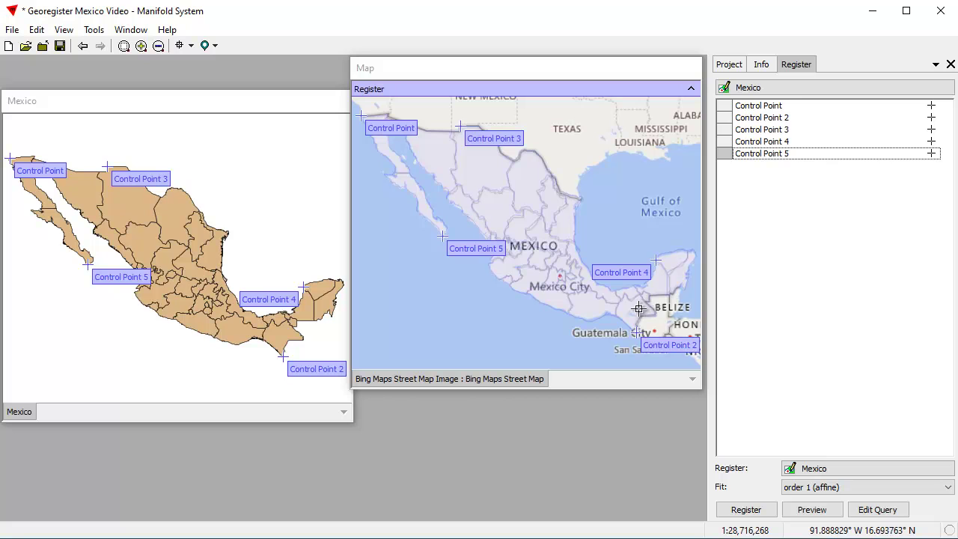
- Register Mexico as a new drawing named Mexico 2 and layer it over the Bing street map
left_click(746, 510)
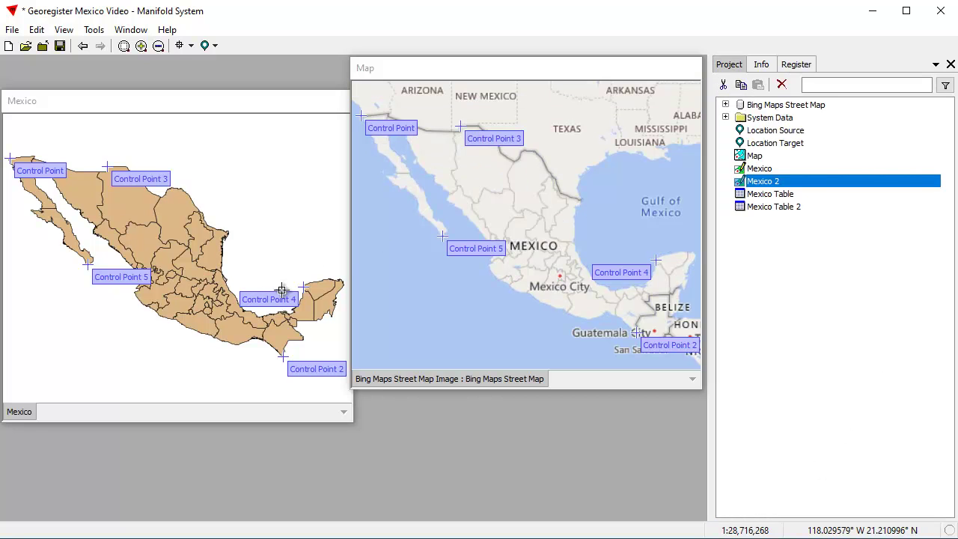
left_click(791, 184)
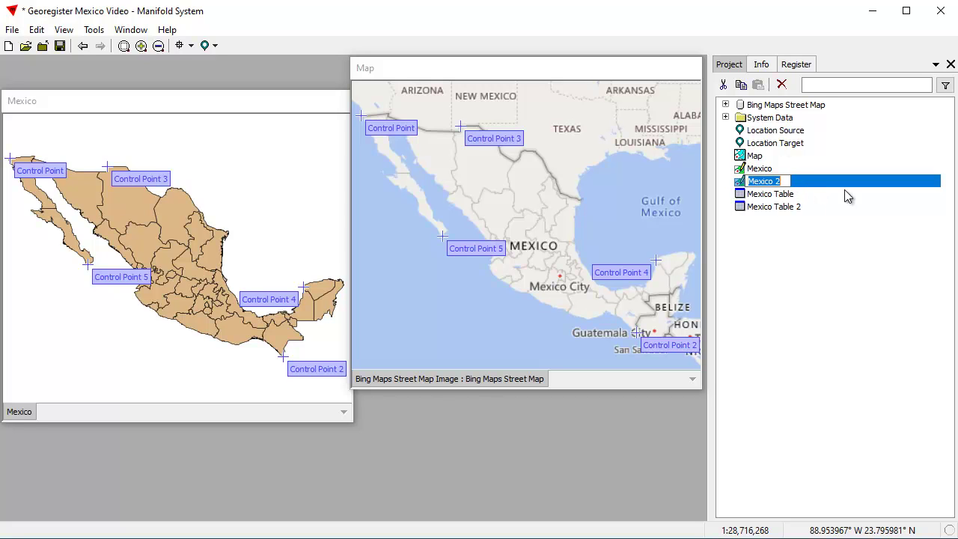
left_click(782, 213)
left_click_drag(771, 187, 573, 179)
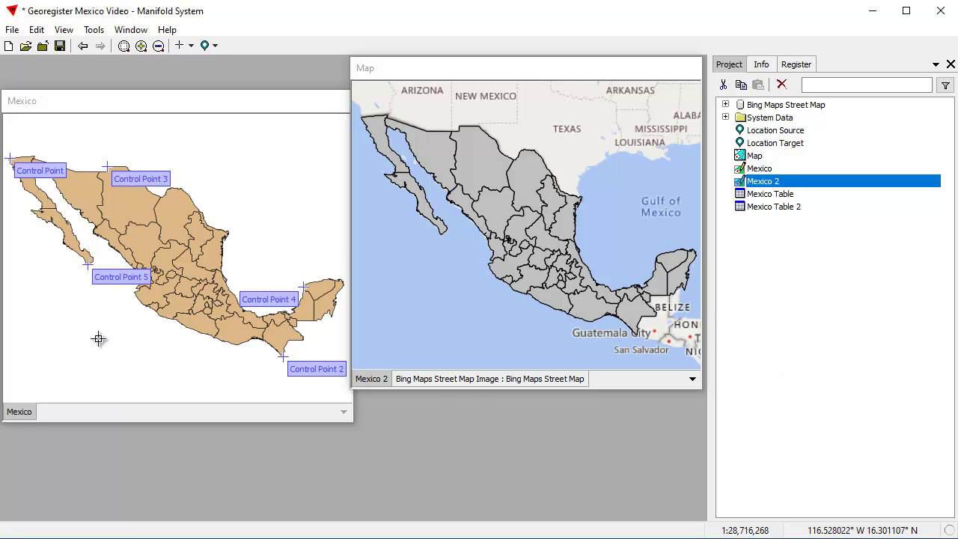
left_click(203, 101)
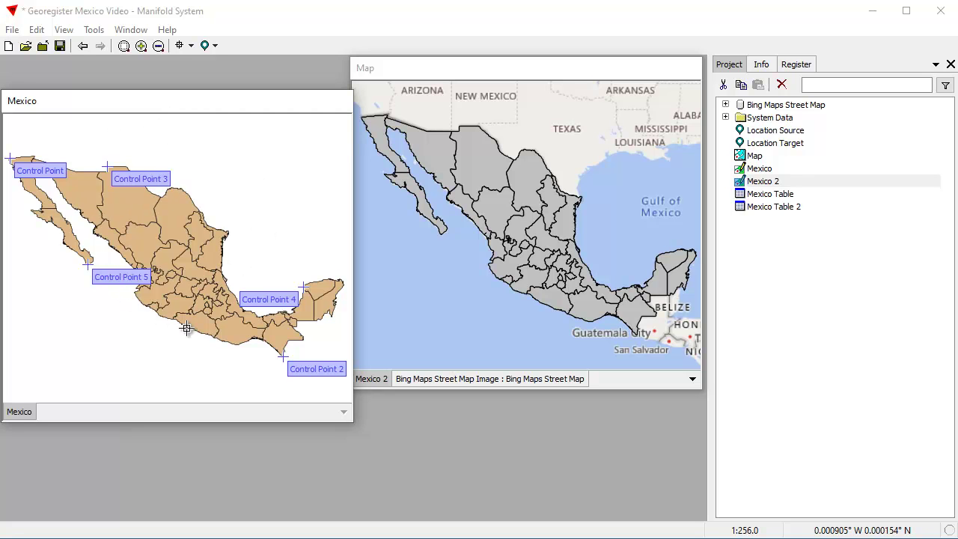
left_click(587, 72)
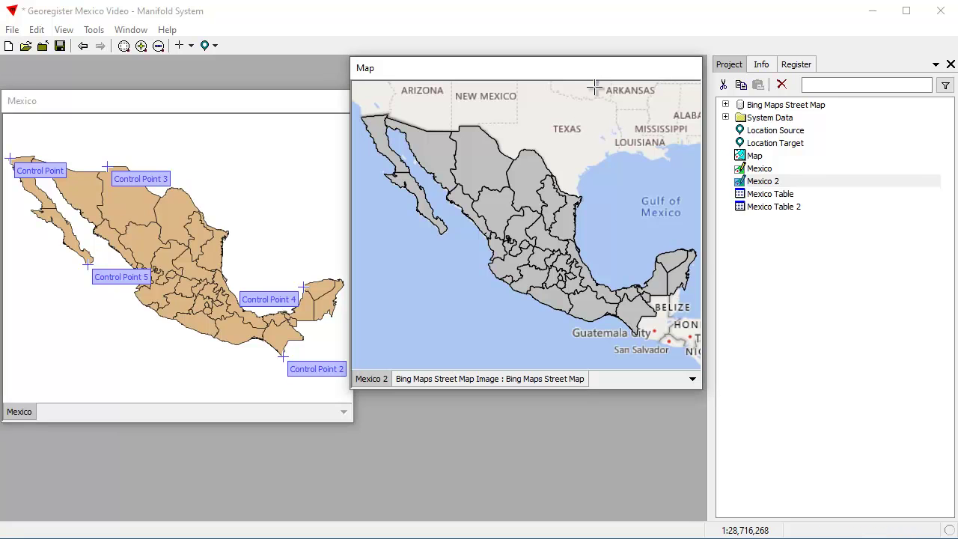
left_click(195, 107)
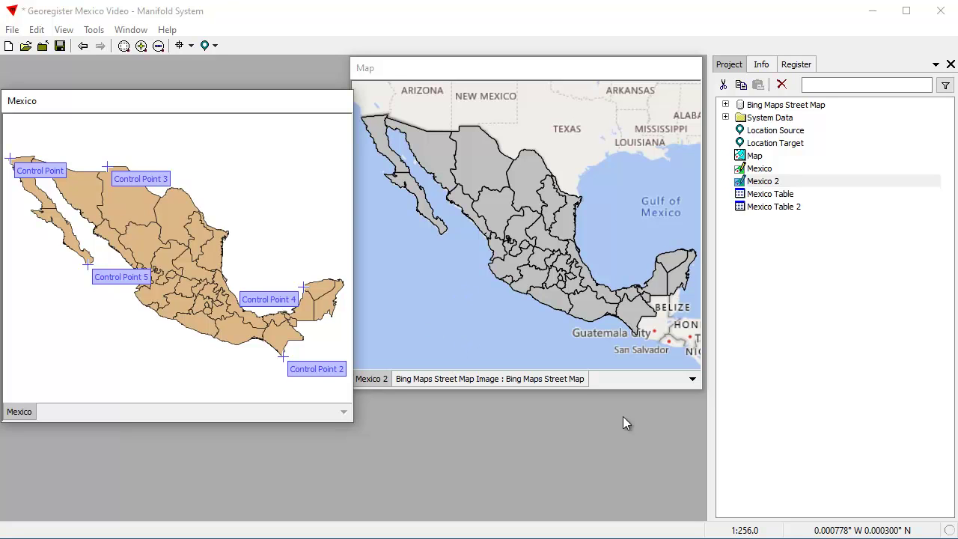
left_click(672, 19)
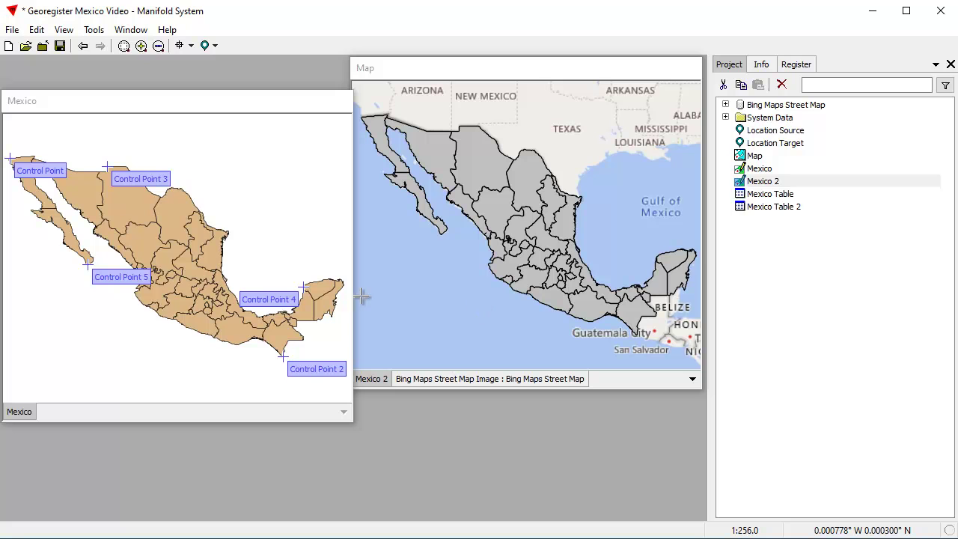